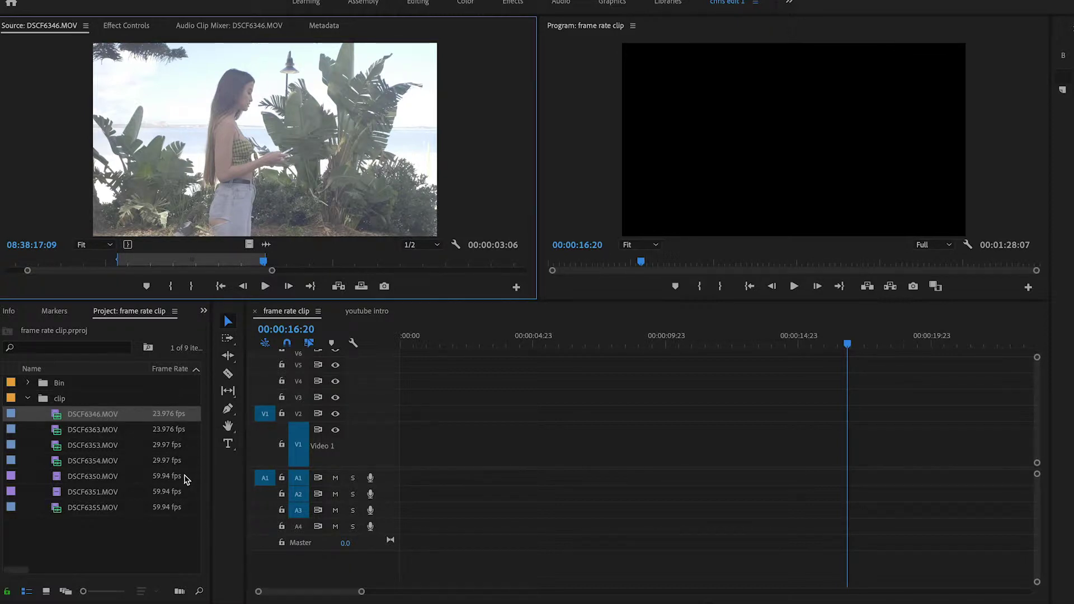
- Preview DSCF6346 and place it at the start of V1 with its audio
{"action": "mouse_move", "coordinate": [187, 512]}
{"action": "mouse_move", "coordinate": [68, 480]}
{"action": "left_click", "coordinate": [145, 261]}
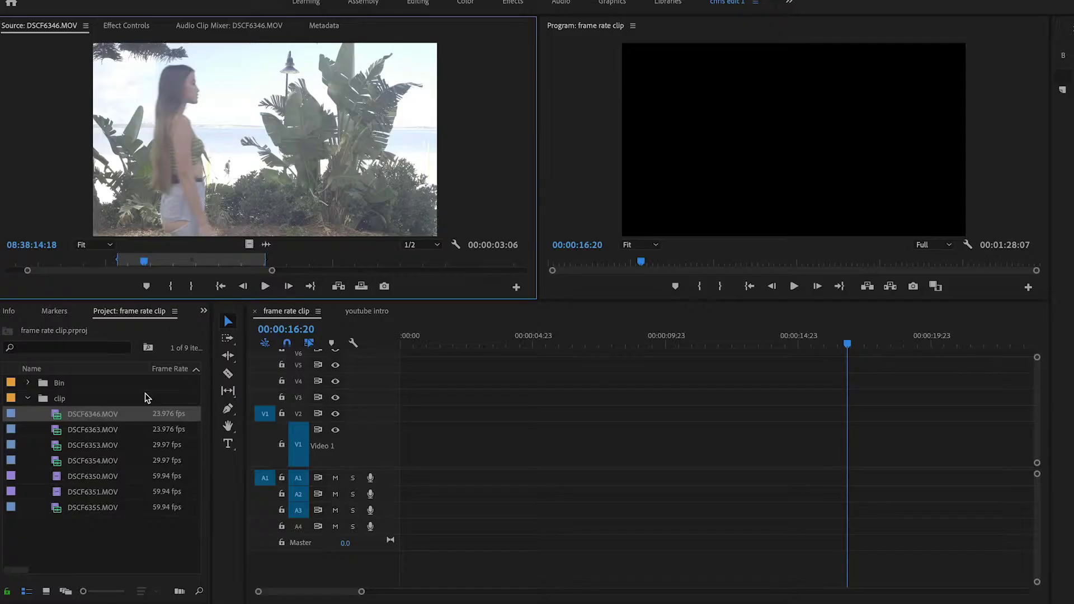
{"action": "mouse_move", "coordinate": [167, 423]}
{"action": "left_click_drag", "start_coordinate": [256, 186], "coordinate": [398, 447]}
{"action": "left_click", "coordinate": [443, 340]}
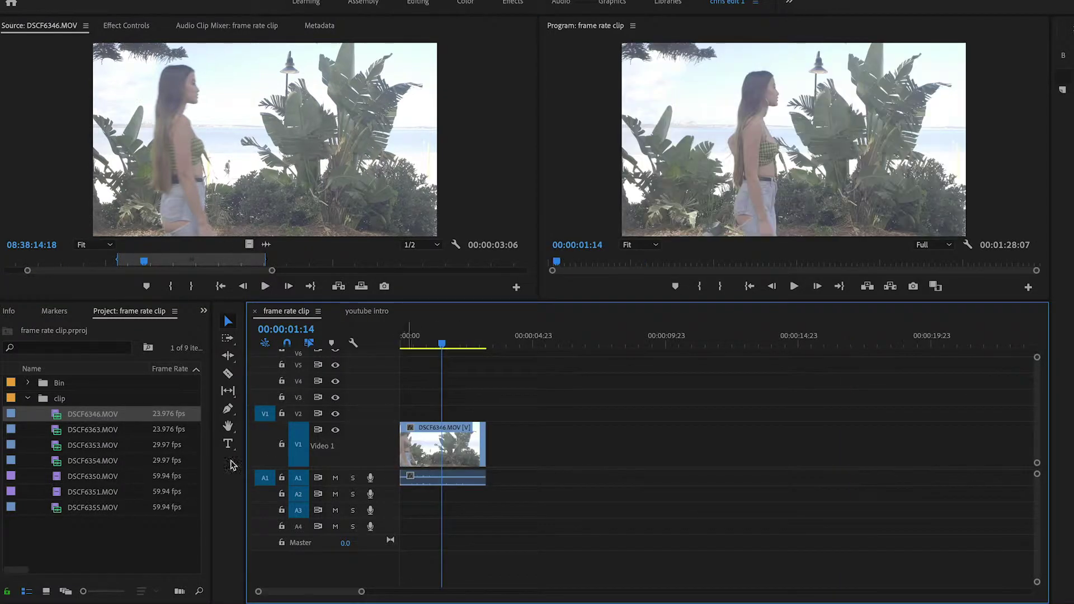
- Preview DSCF6363 and add it to V1 right after DSCF6346
{"action": "left_click", "coordinate": [58, 438]}
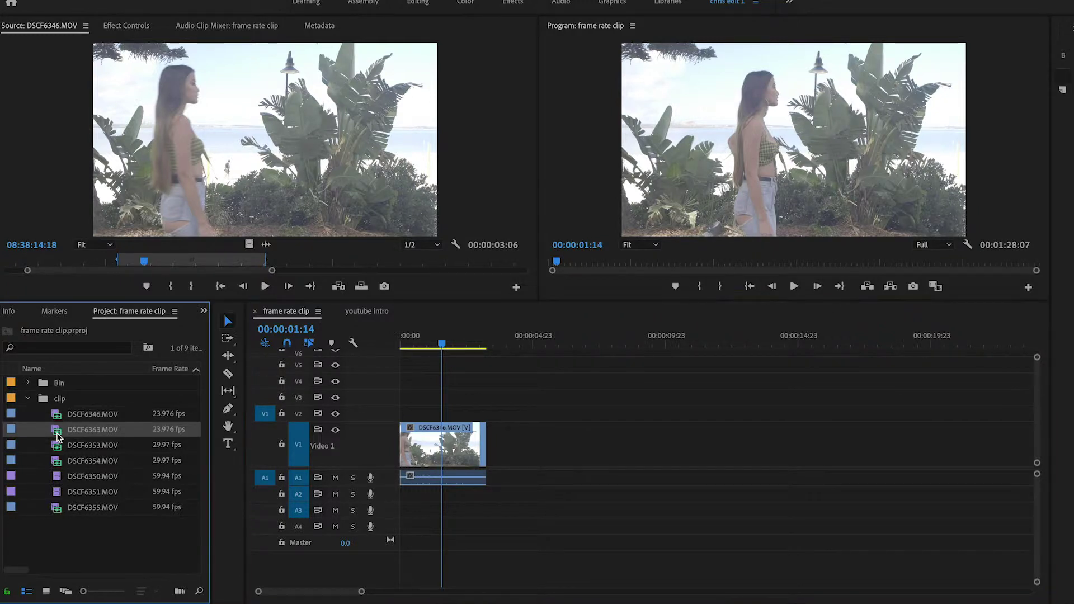
{"action": "double_click", "coordinate": [57, 437]}
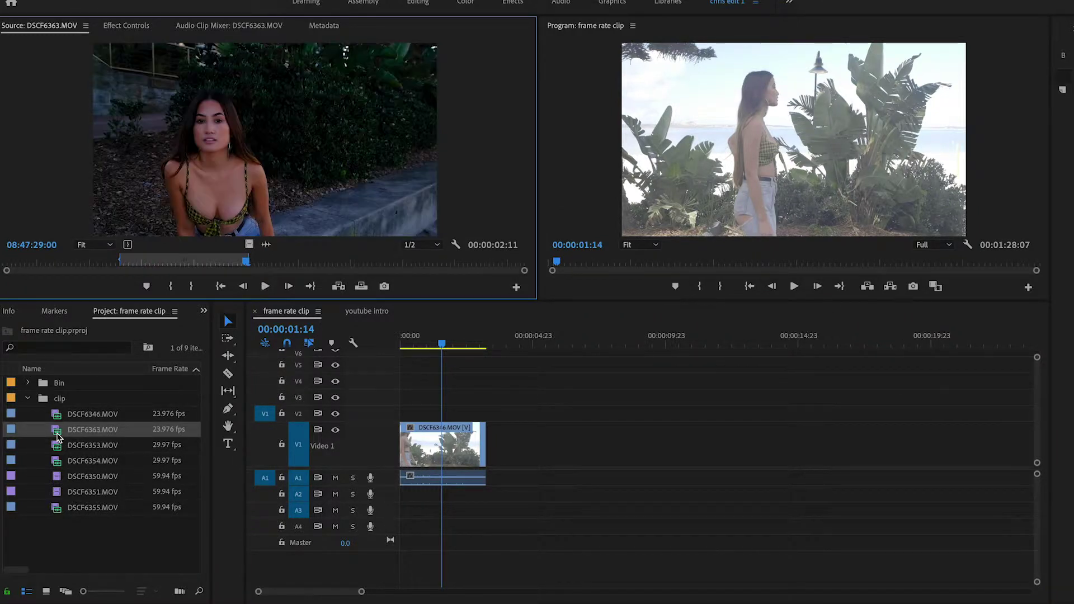
{"action": "left_click", "coordinate": [138, 261]}
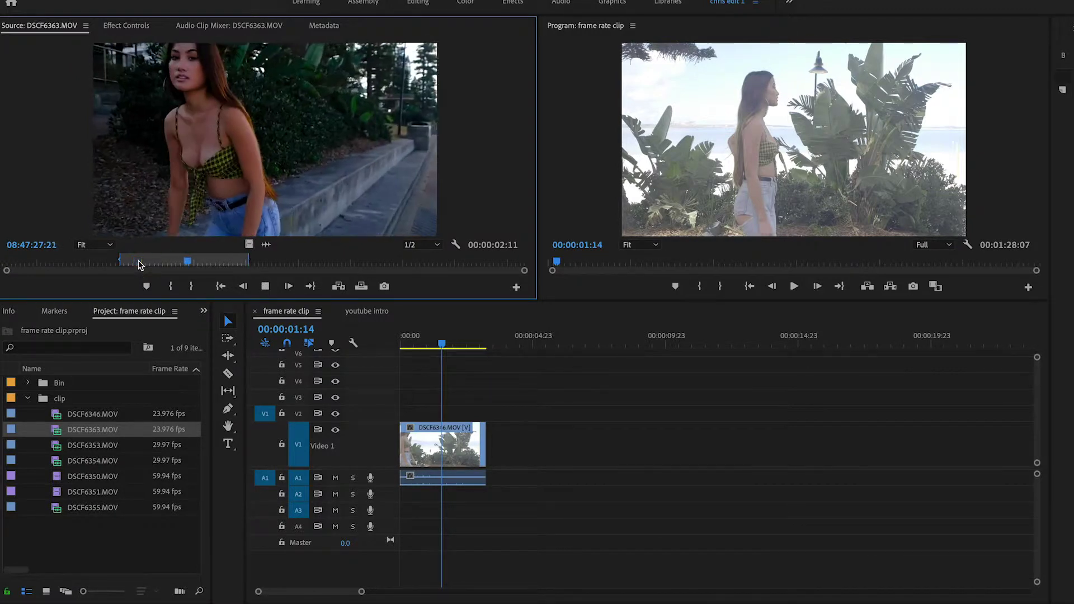
{"action": "key", "text": "space"}
{"action": "left_click_drag", "start_coordinate": [250, 185], "coordinate": [493, 442]}
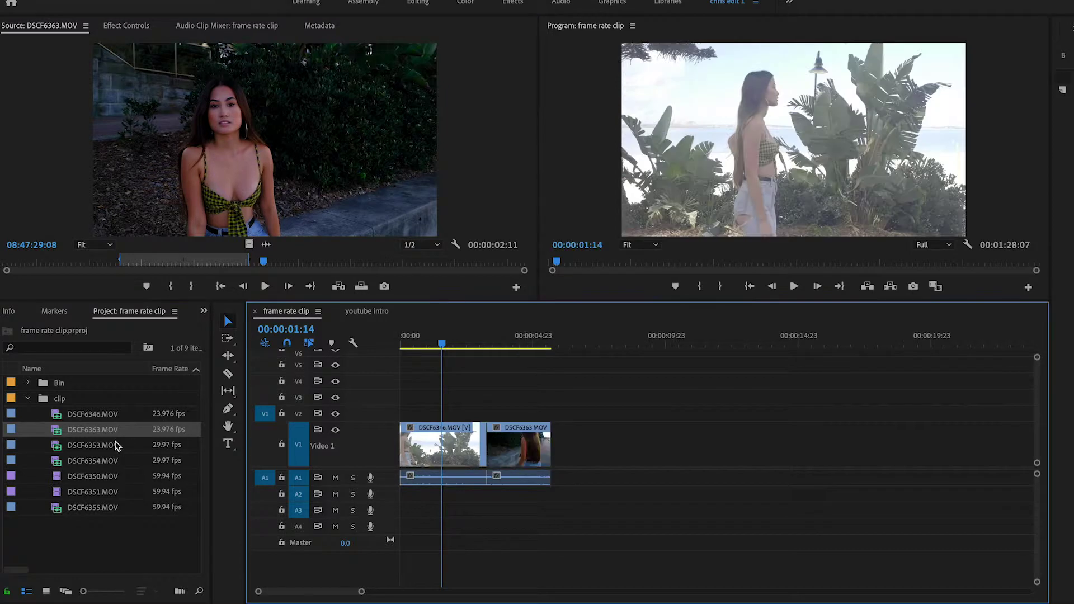
- Add the 29.97 fps clip DSCF6353 to V1 after DSCF6363 and park the playhead on it
{"action": "double_click", "coordinate": [61, 447]}
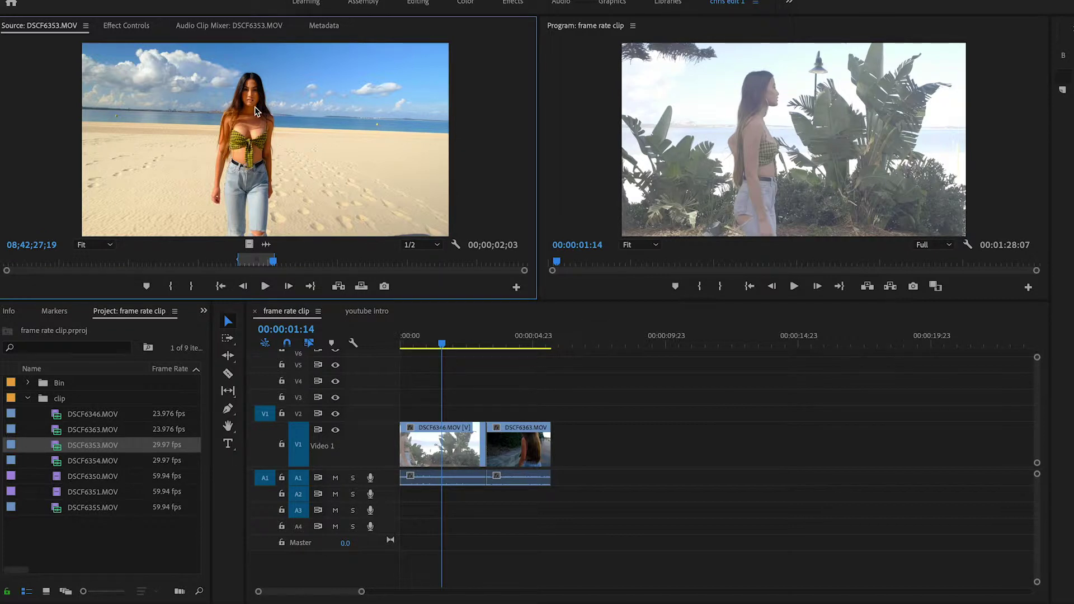
{"action": "left_click_drag", "start_coordinate": [255, 110], "coordinate": [559, 440]}
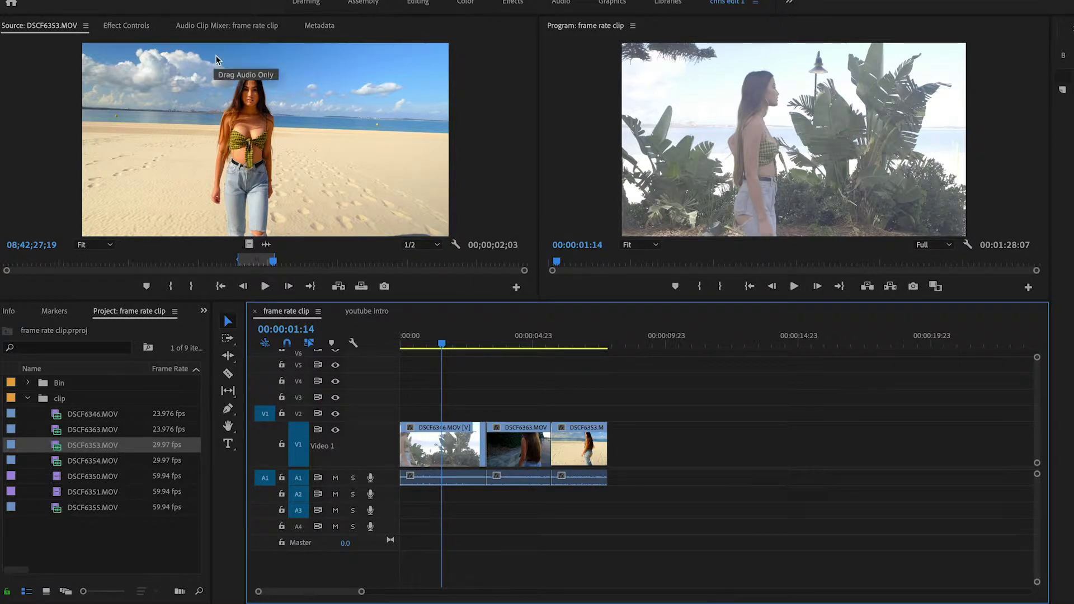
{"action": "left_click", "coordinate": [570, 341]}
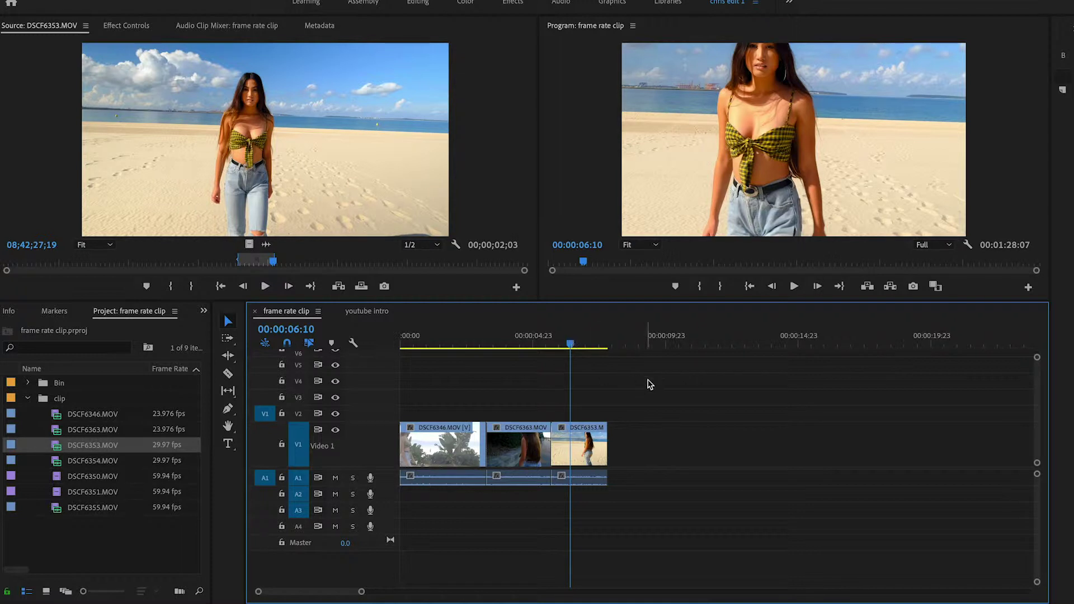
- Save the project and bring up DSCF6353's Motion settings in Effect Controls
{"action": "key", "text": "ctrl+s"}
{"action": "left_click", "coordinate": [587, 448]}
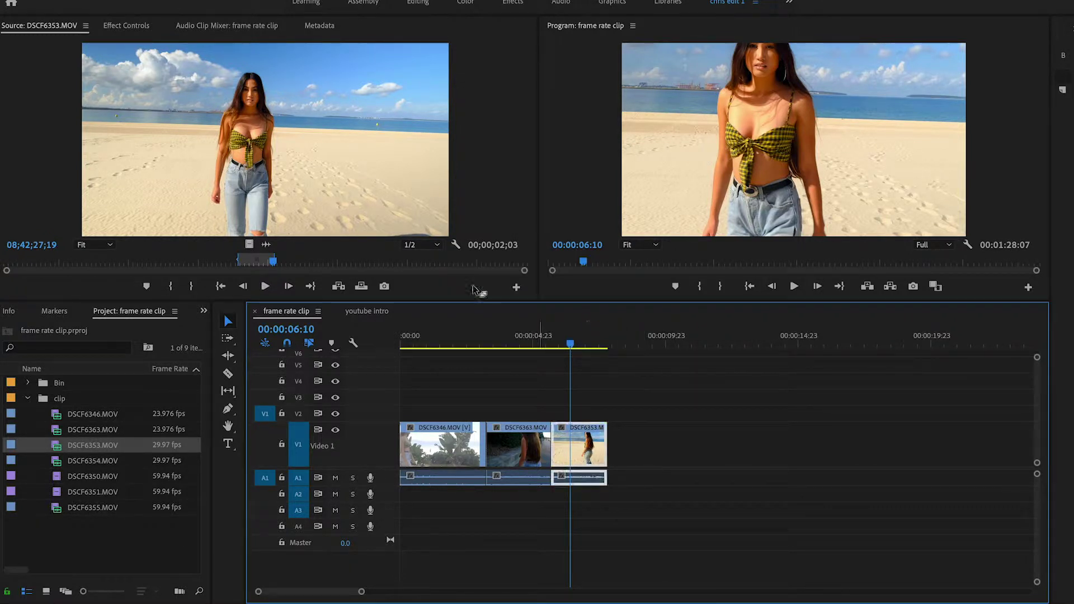
{"action": "left_click", "coordinate": [120, 26]}
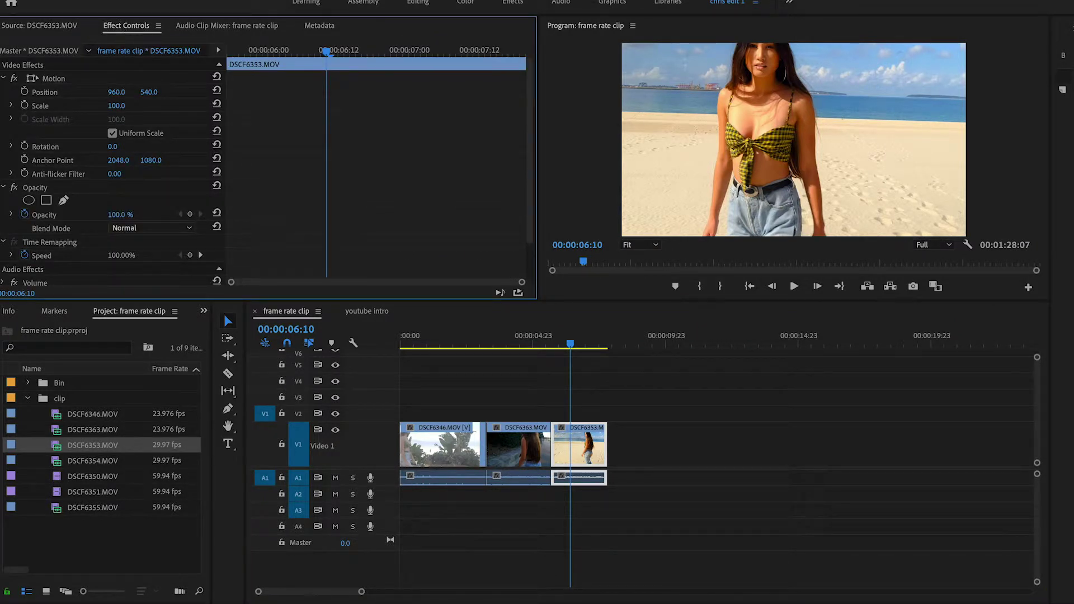
- Try a Scale of 50 on DSCF6353, then set it back to 100
{"action": "left_click", "coordinate": [127, 108]}
{"action": "key", "text": "Return"}
{"action": "left_click", "coordinate": [116, 106]}
{"action": "type", "text": "50"}
{"action": "key", "text": "Return"}
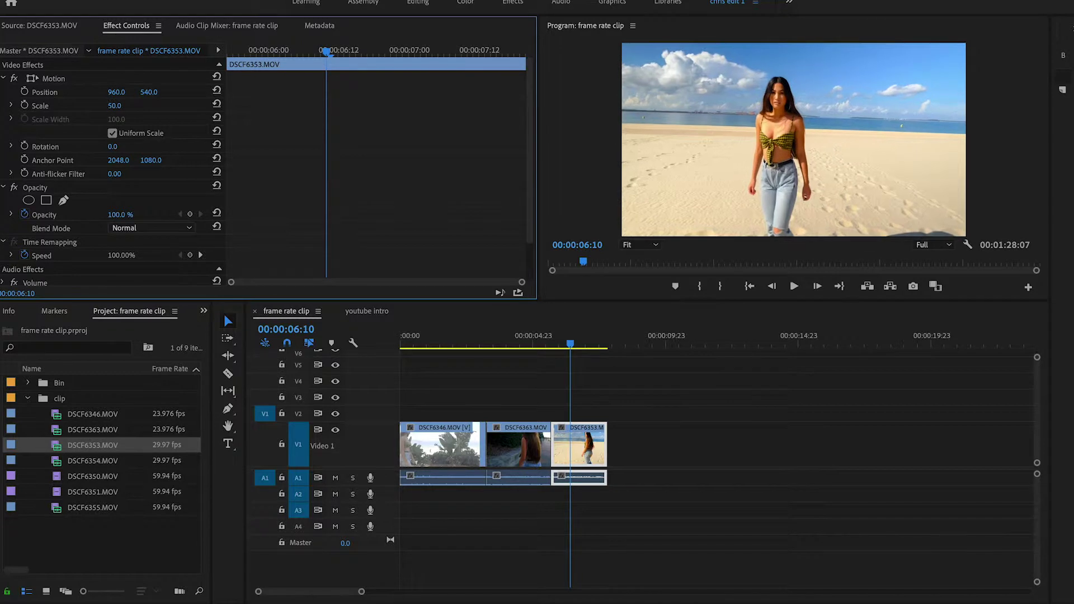
{"action": "left_click_drag", "start_coordinate": [115, 106], "coordinate": [121, 106]}
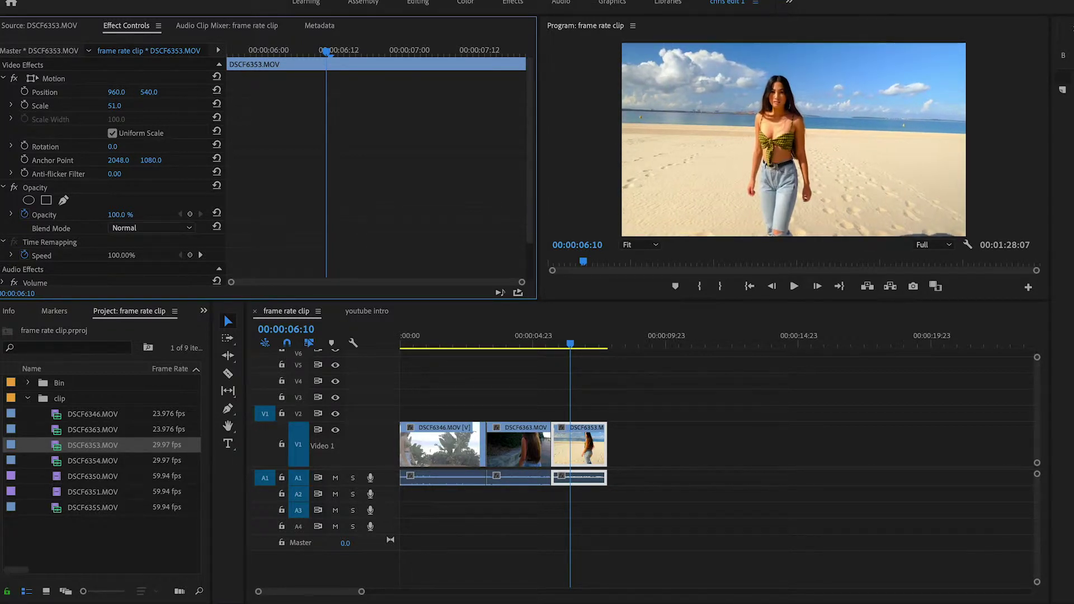
{"action": "left_click", "coordinate": [126, 104]}
{"action": "type", "text": "100"}
{"action": "key", "text": "Return"}
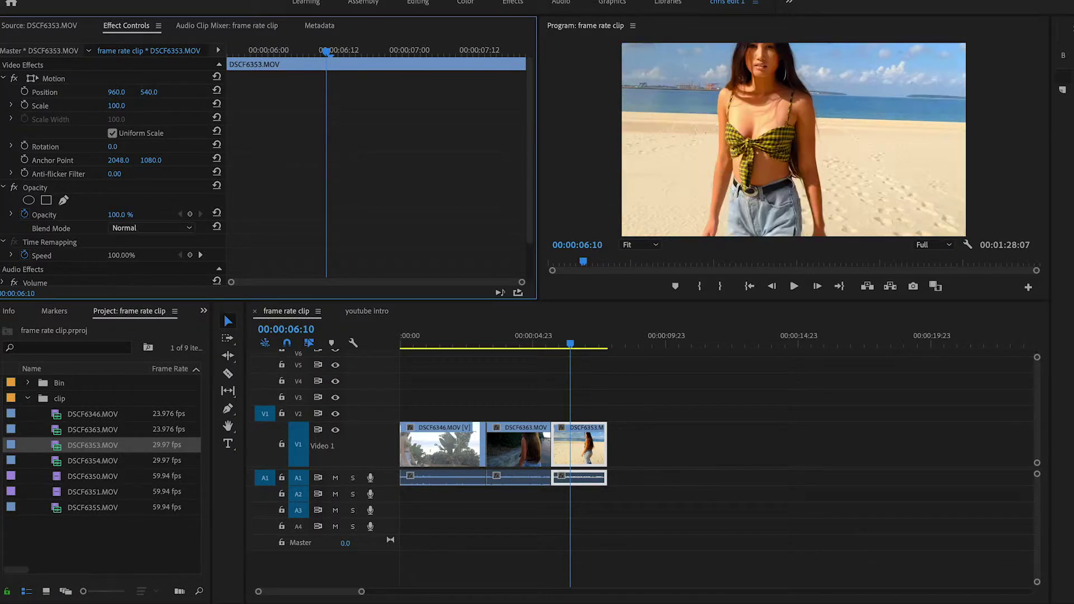
- Apply Scale to Frame Size to the DSCF6353 beach clip in the timeline
{"action": "right_click", "coordinate": [594, 456]}
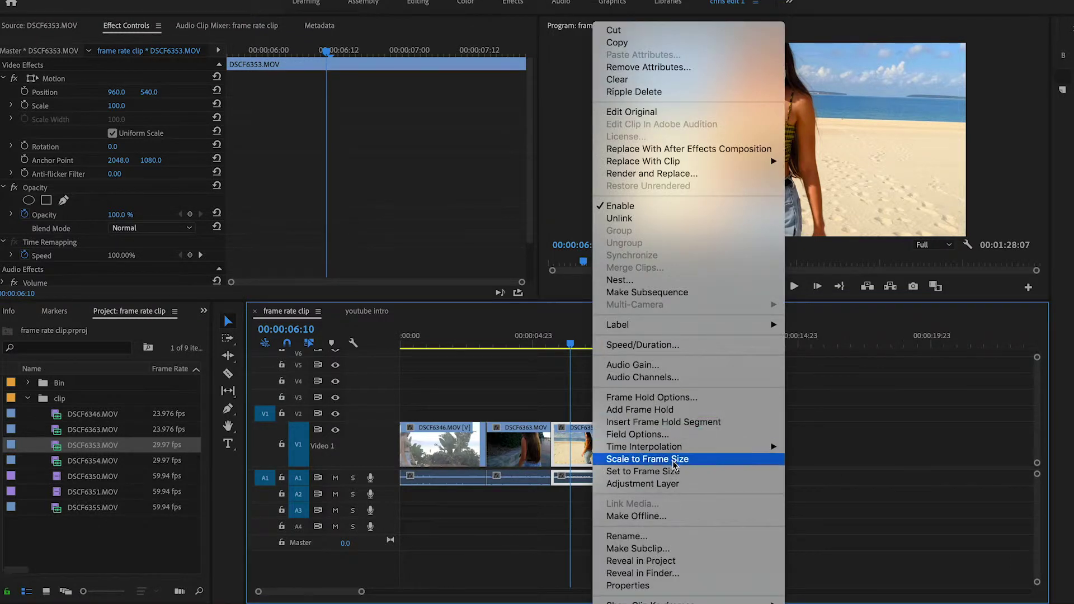
{"action": "left_click", "coordinate": [701, 464]}
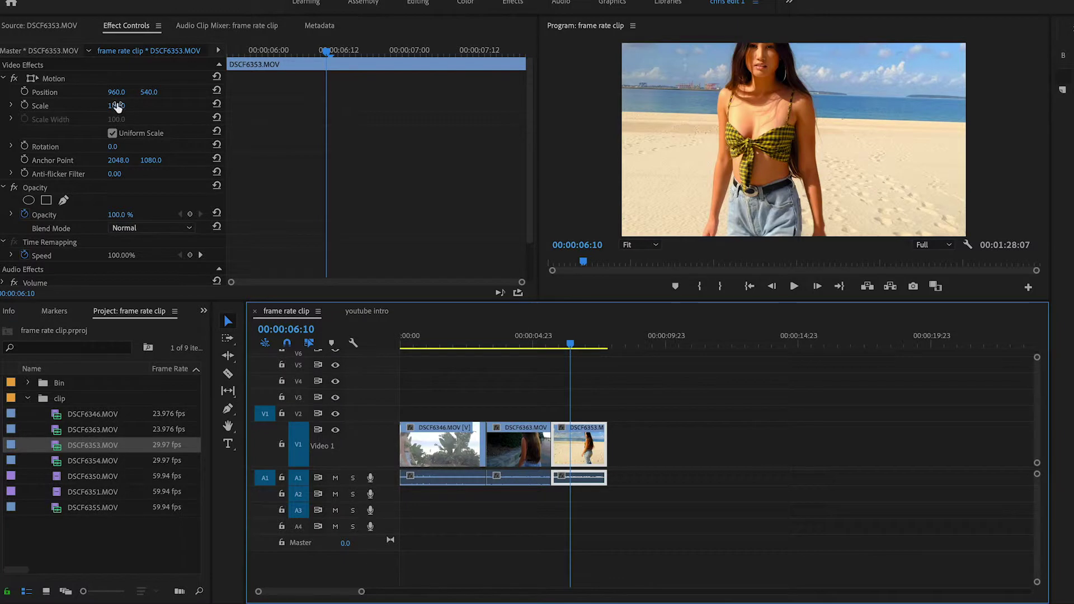
- Scrub the beach clip's Scale down from 100 to about 68
{"action": "left_click", "coordinate": [121, 105]}
{"action": "left_click", "coordinate": [160, 112]}
{"action": "left_click_drag", "start_coordinate": [115, 105], "coordinate": [99, 105]}
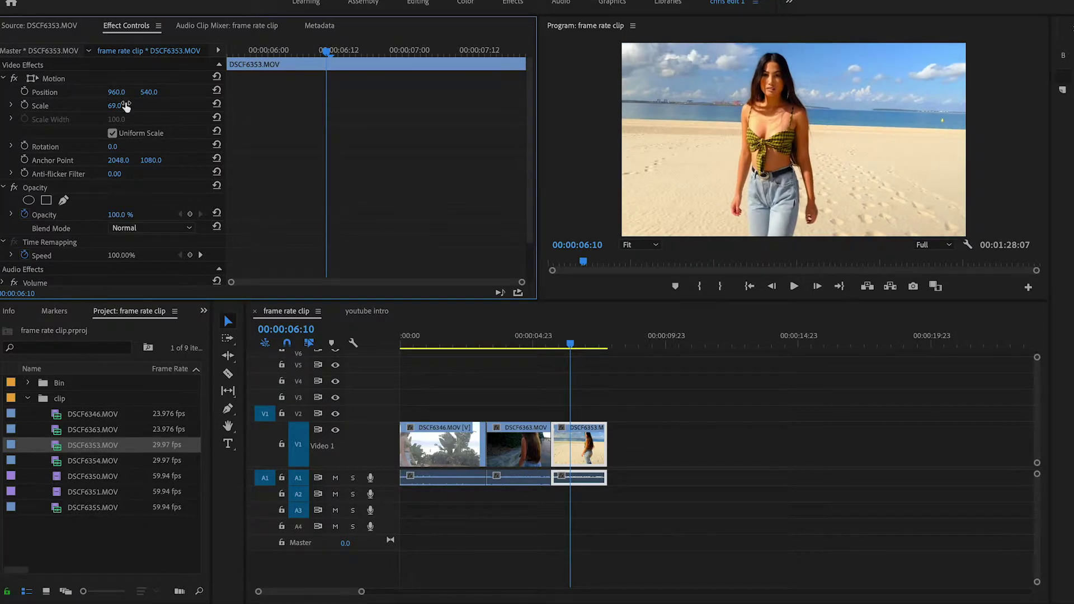
- Rotate the beach clip -1° to level the horizon, then load DSCF6354 for preview
{"action": "left_click", "coordinate": [128, 147]}
{"action": "key", "text": "Tab"}
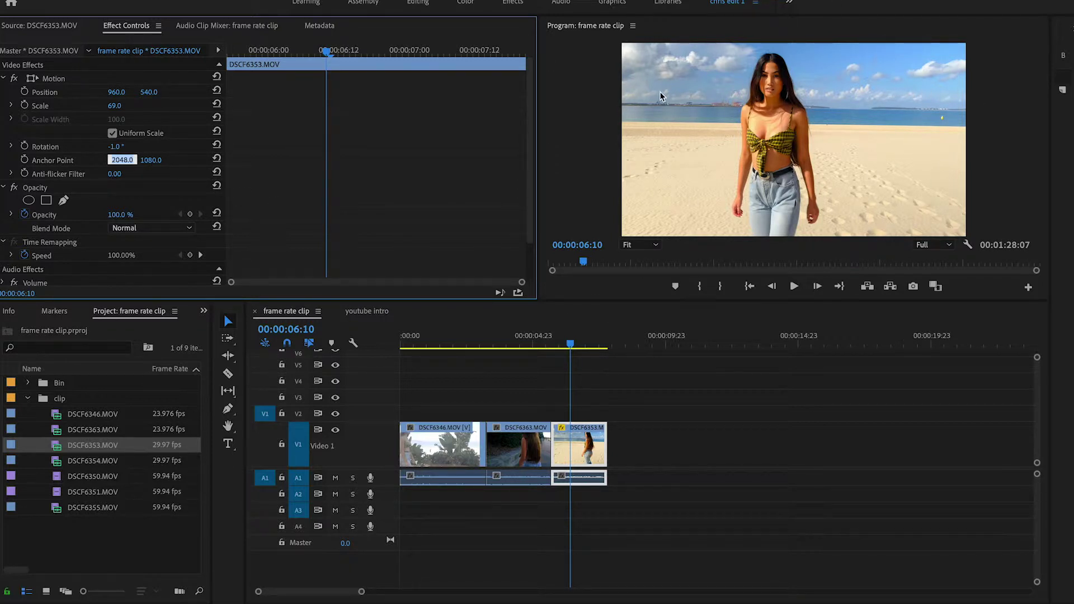
{"action": "double_click", "coordinate": [56, 463]}
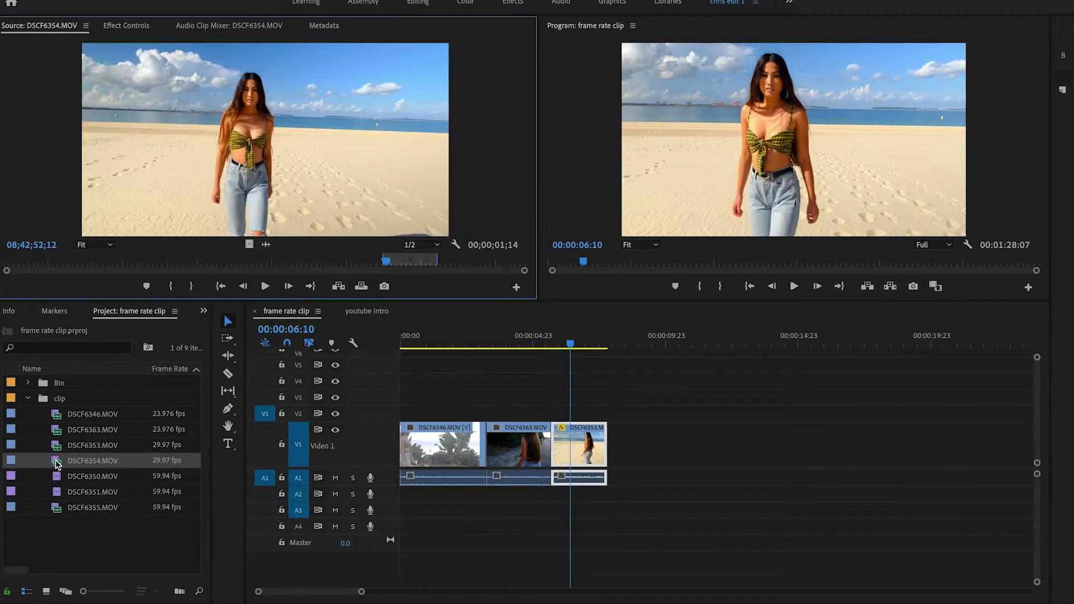
- Add DSCF6354 to V1 after the beach clip and show its Motion settings
{"action": "left_click_drag", "start_coordinate": [372, 114], "coordinate": [620, 441]}
{"action": "left_click", "coordinate": [621, 344]}
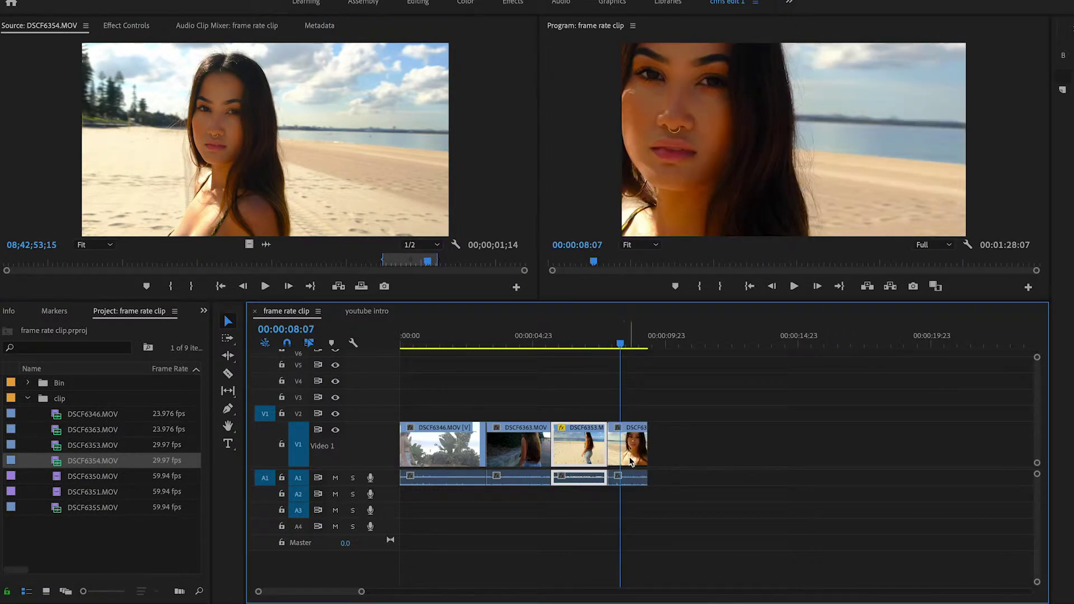
{"action": "left_click", "coordinate": [139, 27]}
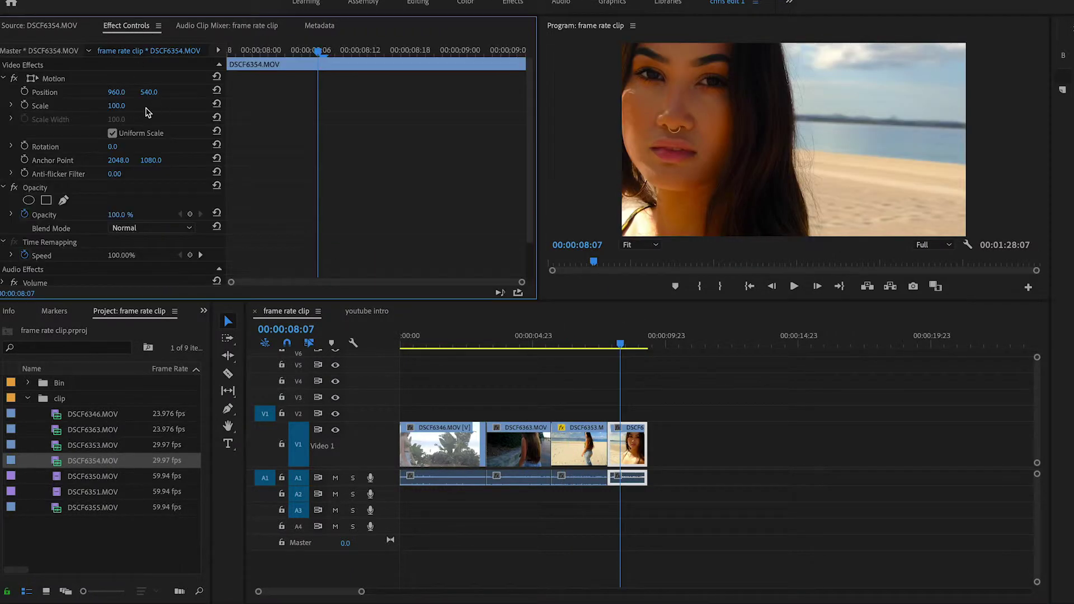
- Scale DSCF6354 down to 53 and rotate it -1°
{"action": "left_click_drag", "start_coordinate": [121, 106], "coordinate": [99, 106]}
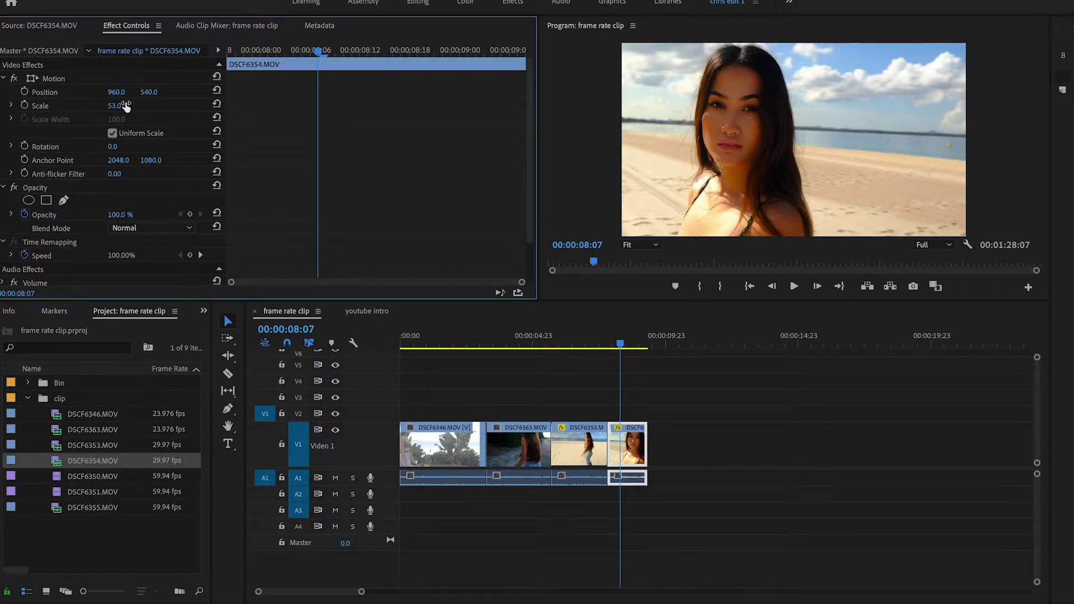
{"action": "left_click", "coordinate": [118, 147]}
{"action": "type", "text": "-1"}
{"action": "key", "text": "Return"}
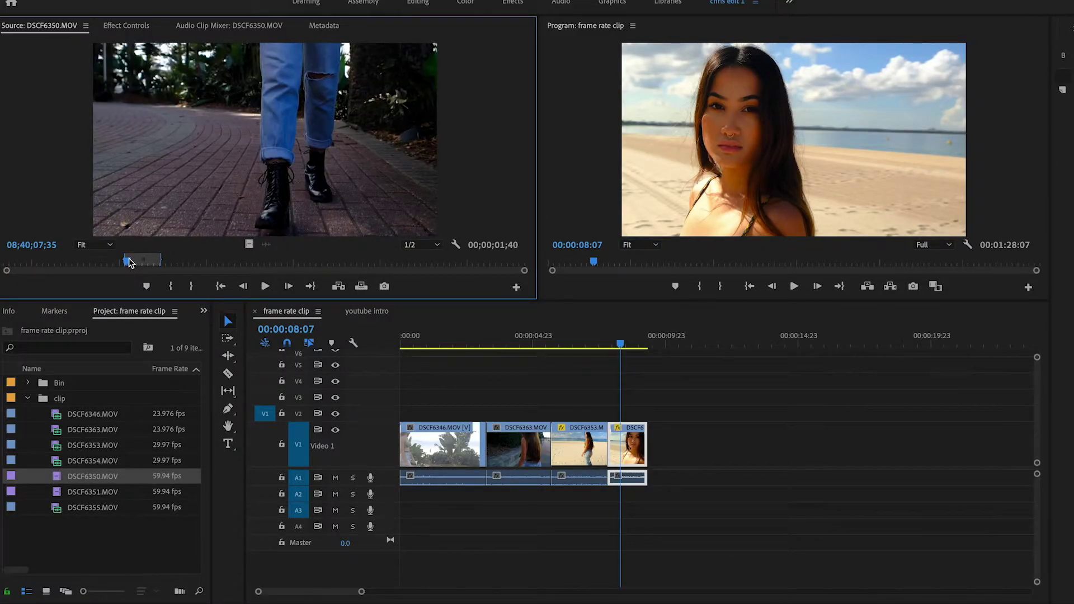
- Preview the 59.94 fps clip DSCF6350 and append it to the end of V1
{"action": "key", "text": "space"}
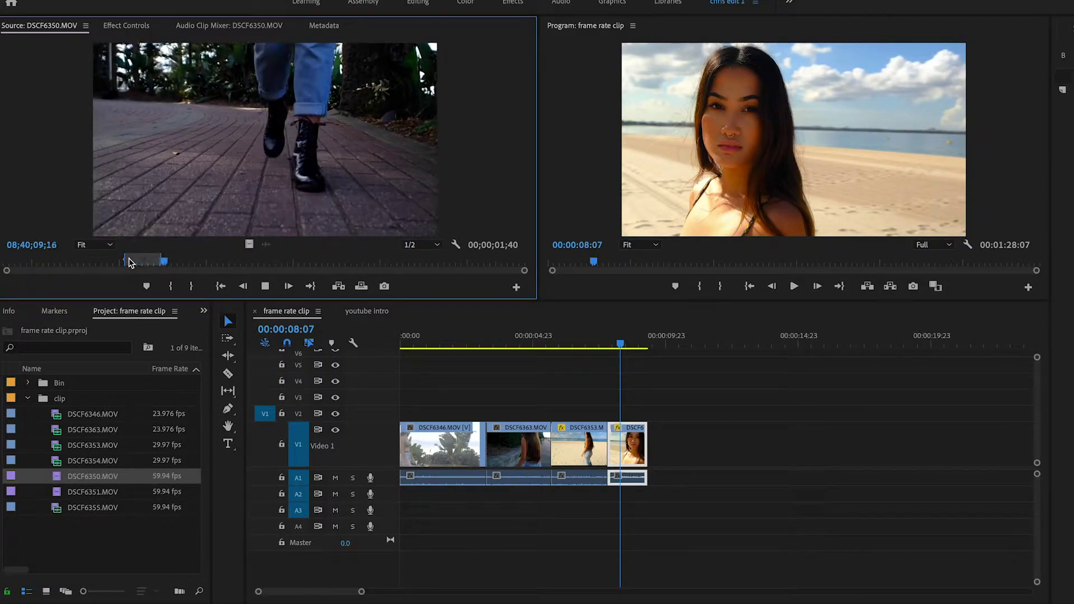
{"action": "key", "text": "space"}
{"action": "left_click_drag", "start_coordinate": [296, 165], "coordinate": [666, 444]}
{"action": "key", "text": "space"}
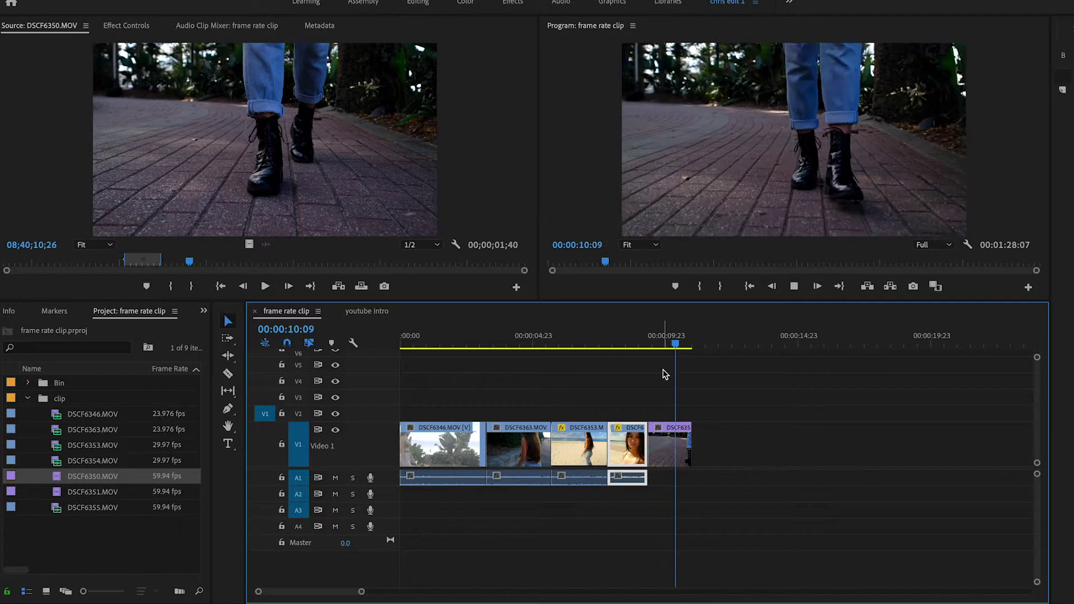
{"action": "key", "text": "space"}
- Preview DSCF6351 and append it to V1 after DSCF6350
{"action": "double_click", "coordinate": [92, 492]}
{"action": "key", "text": "space"}
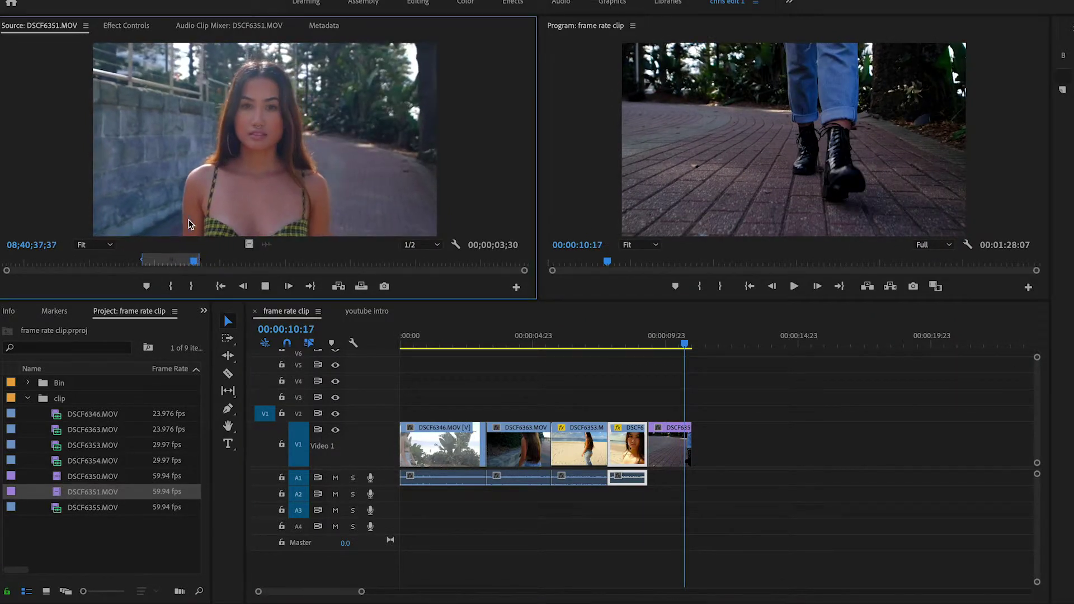
{"action": "left_click_drag", "start_coordinate": [188, 223], "coordinate": [703, 464]}
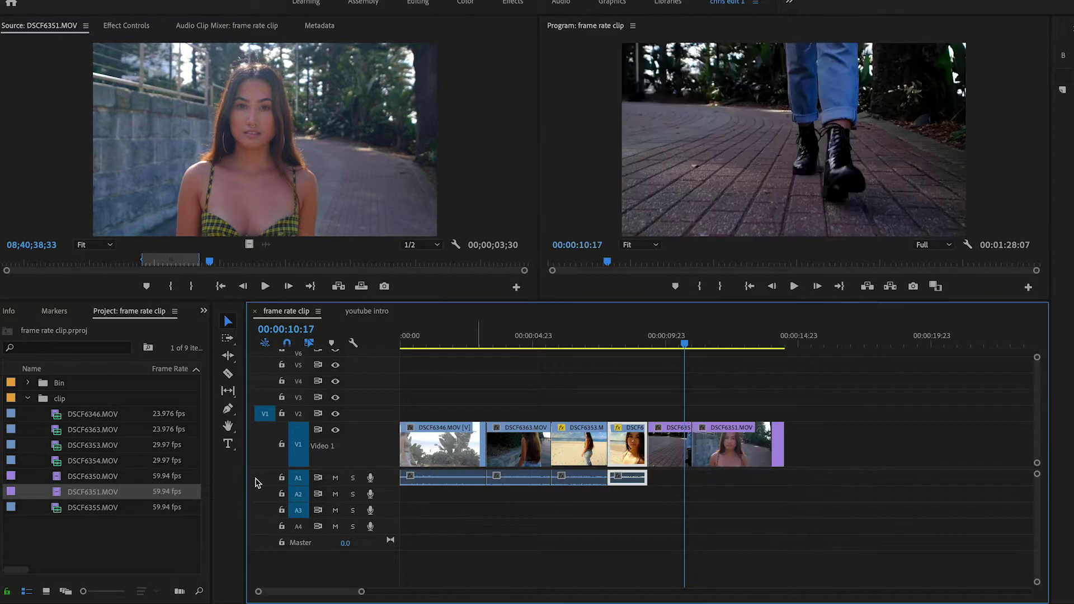
- Preview the 59.94 fps beach clip DSCF6355 and append it to the end of V1
{"action": "double_click", "coordinate": [51, 506]}
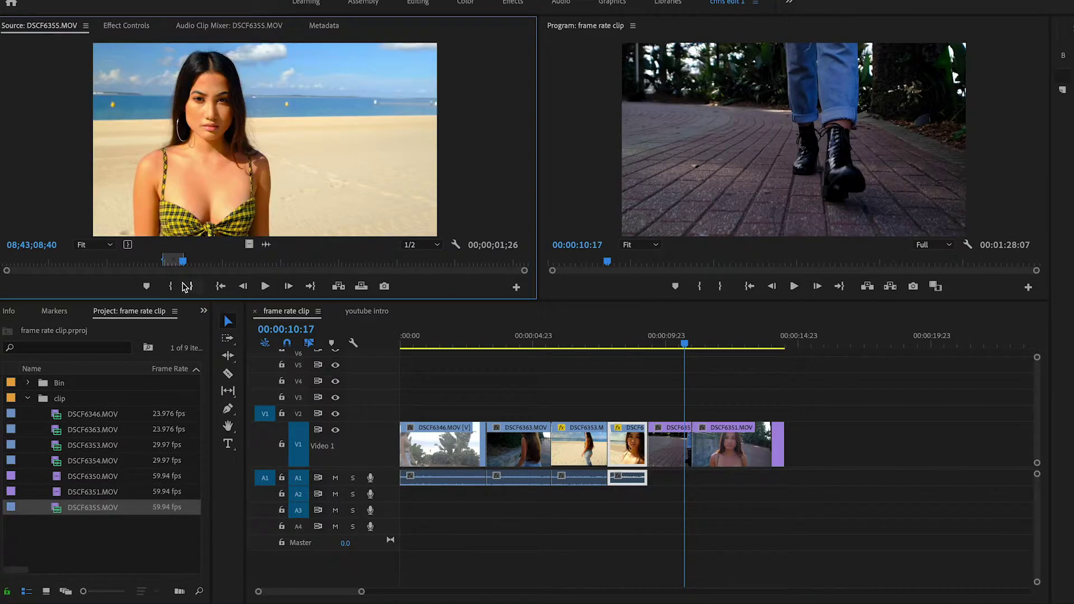
{"action": "left_click", "coordinate": [220, 286]}
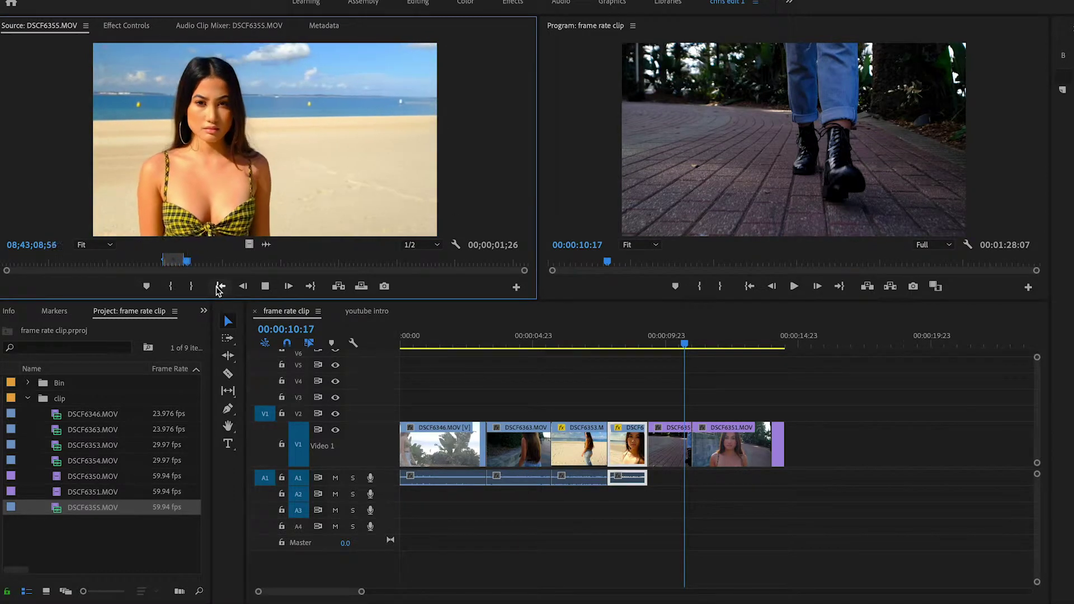
{"action": "key", "text": "space"}
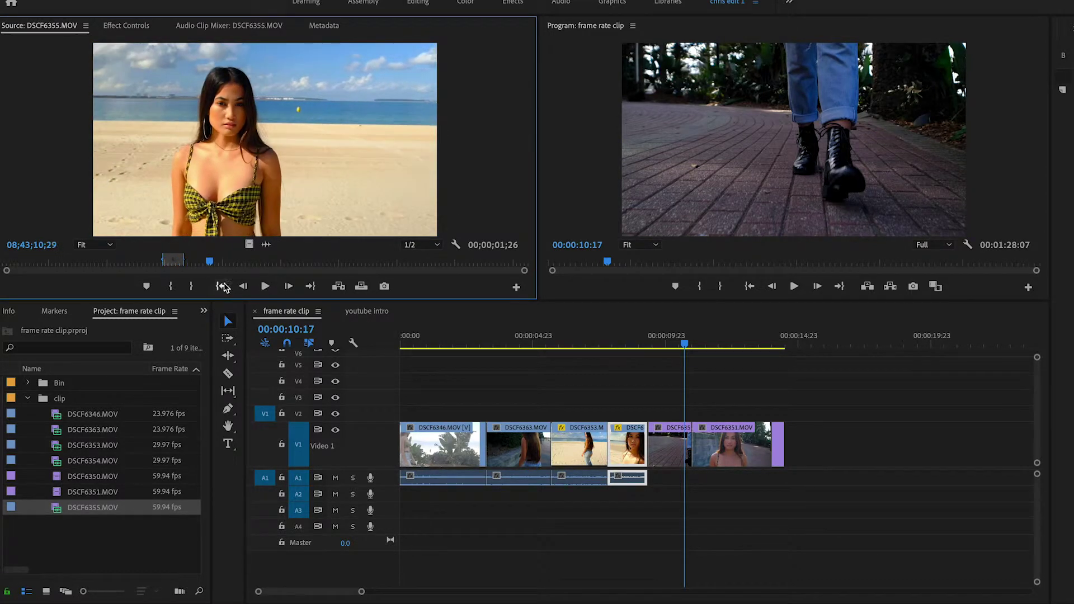
{"action": "left_click_drag", "start_coordinate": [356, 223], "coordinate": [794, 453]}
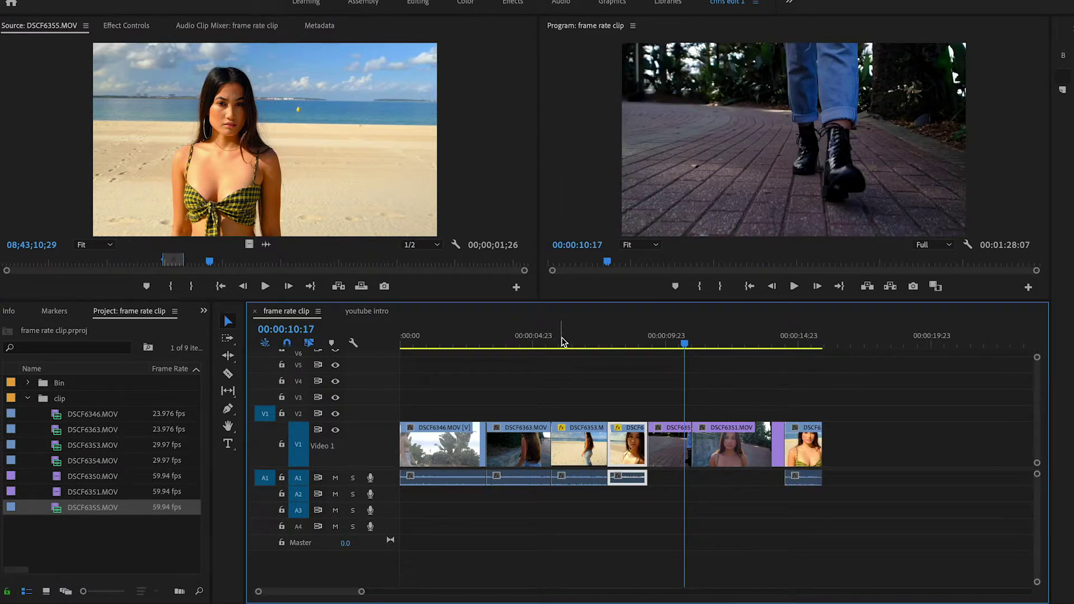
{"action": "left_click_drag", "start_coordinate": [591, 343], "coordinate": [553, 342]}
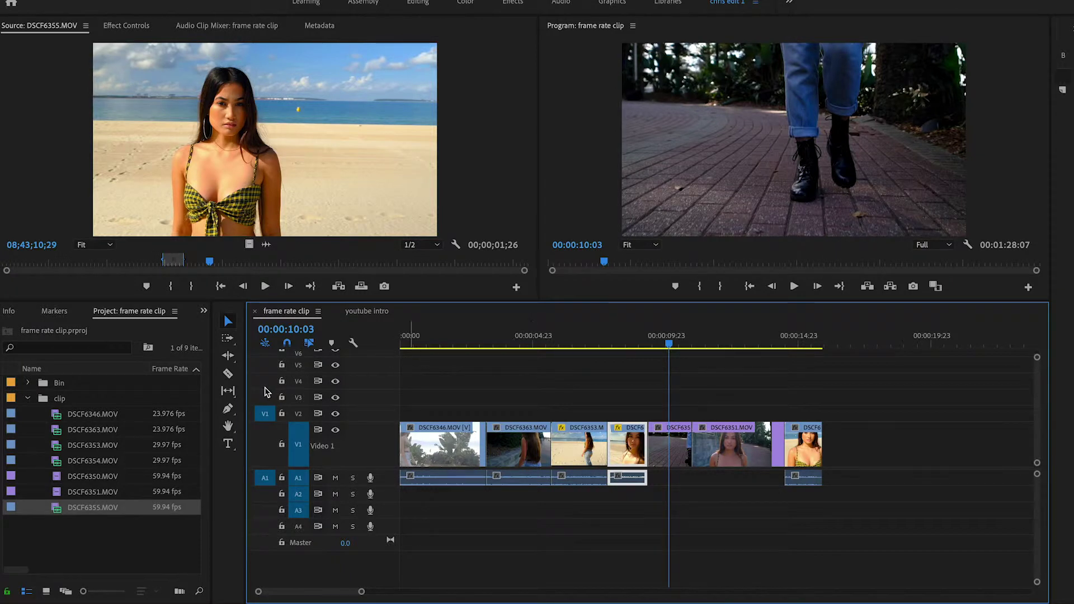
- Interpret DSCF6353.MOV footage at an assumed 23.976 fps instead of 29.97
{"action": "left_click", "coordinate": [91, 447]}
{"action": "right_click", "coordinate": [92, 447]}
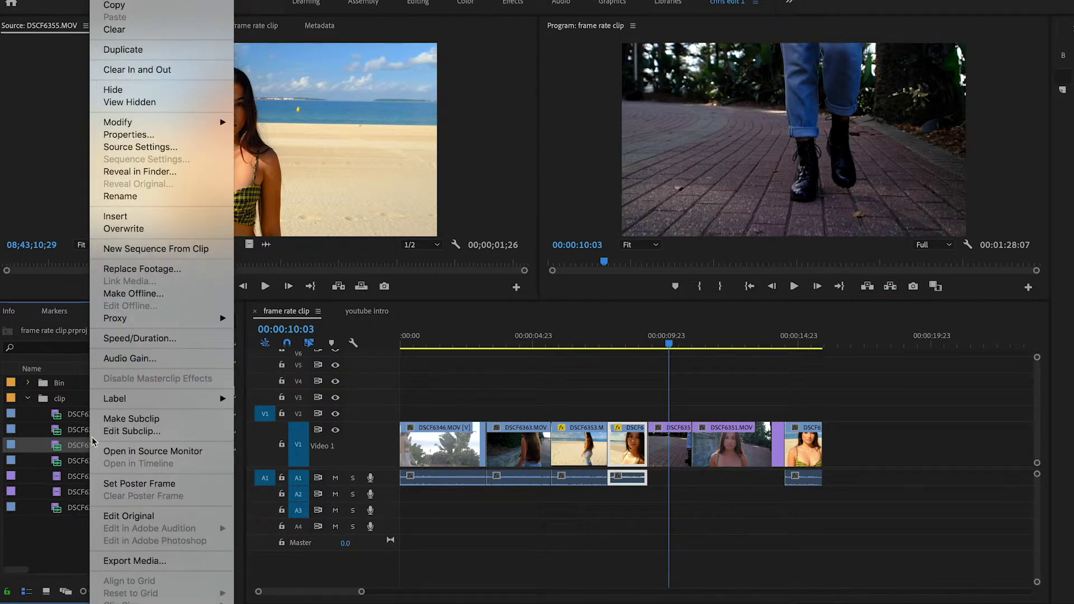
{"action": "mouse_move", "coordinate": [202, 127]}
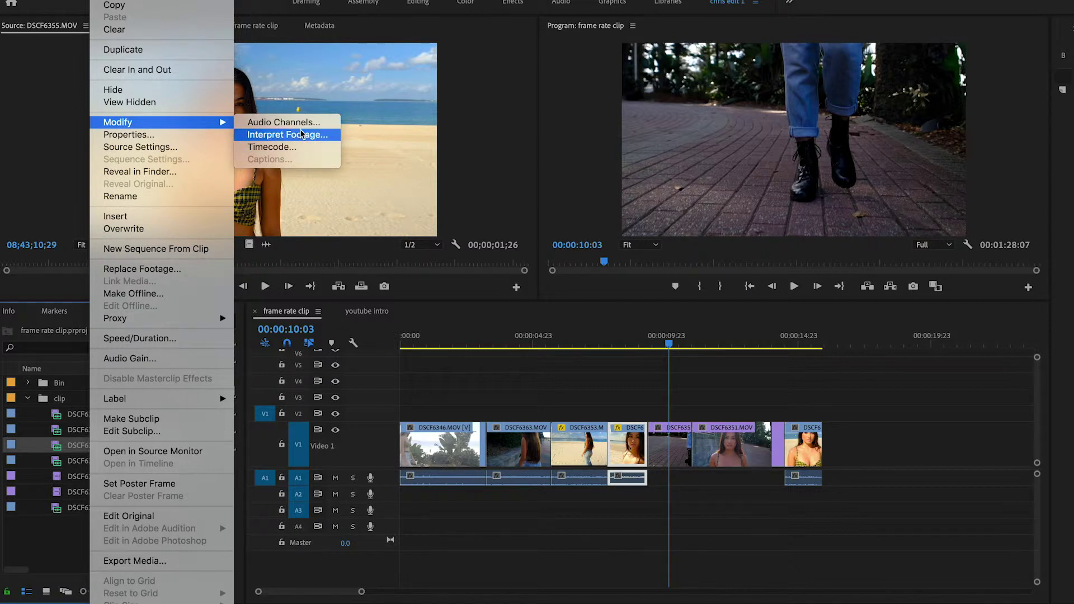
{"action": "left_click", "coordinate": [301, 138]}
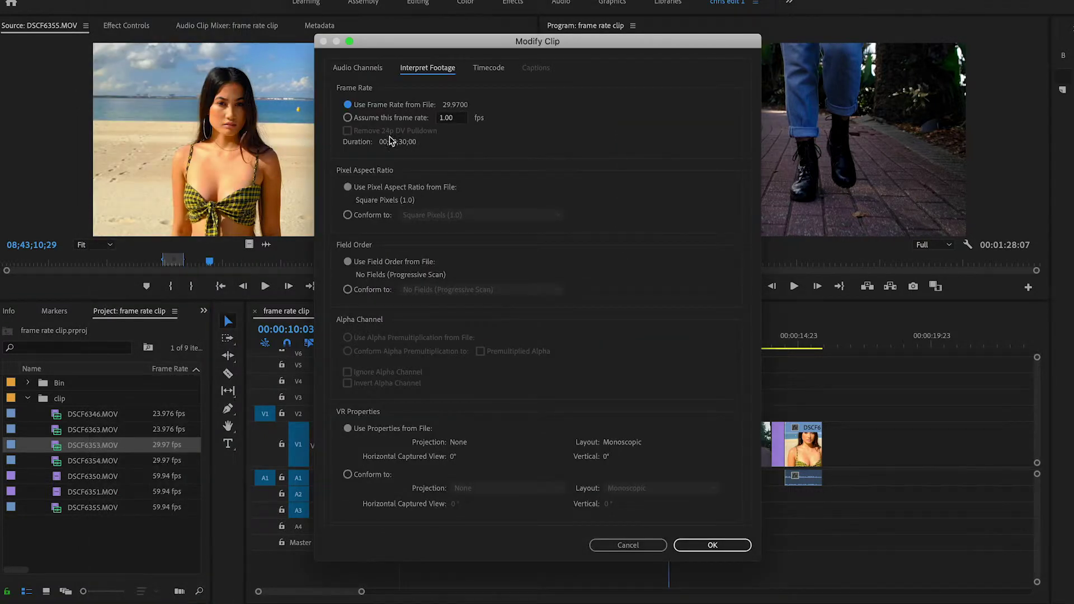
{"action": "left_click", "coordinate": [454, 120]}
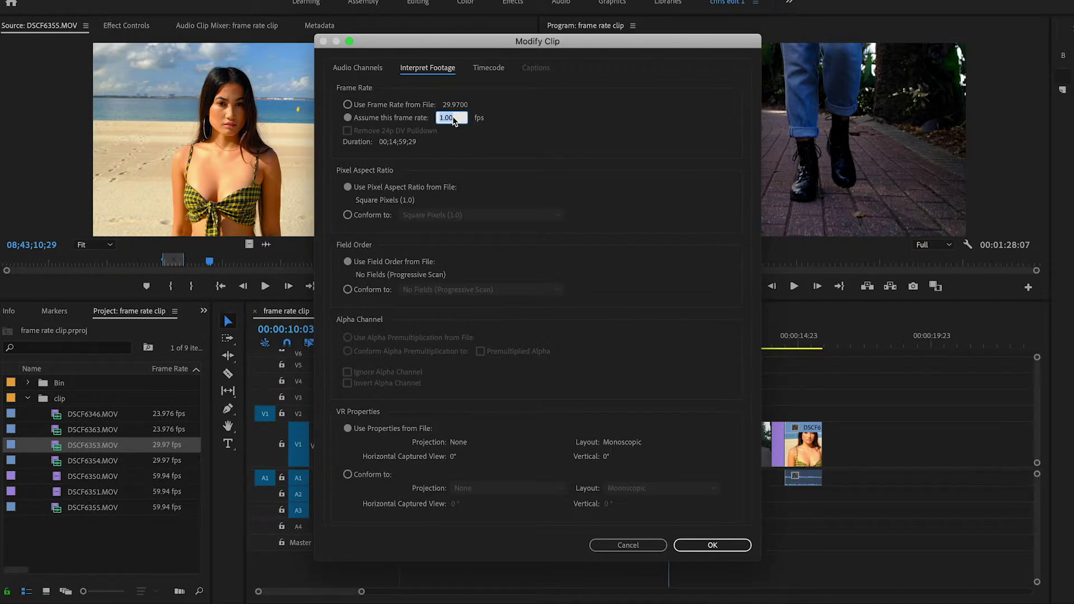
{"action": "type", "text": "23.976"}
{"action": "key", "text": "Return"}
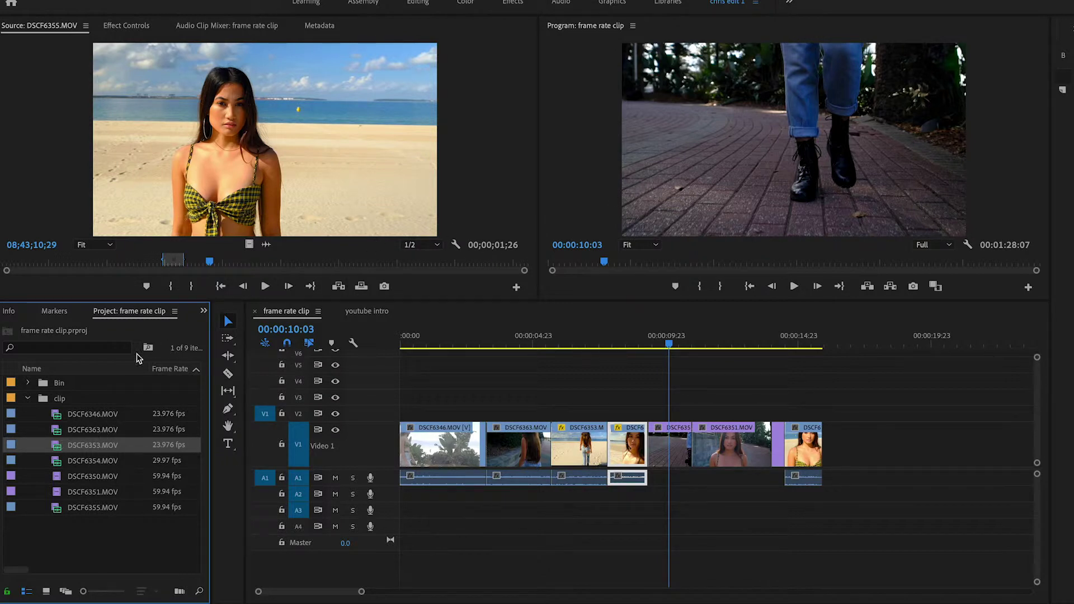
{"action": "left_click", "coordinate": [174, 264]}
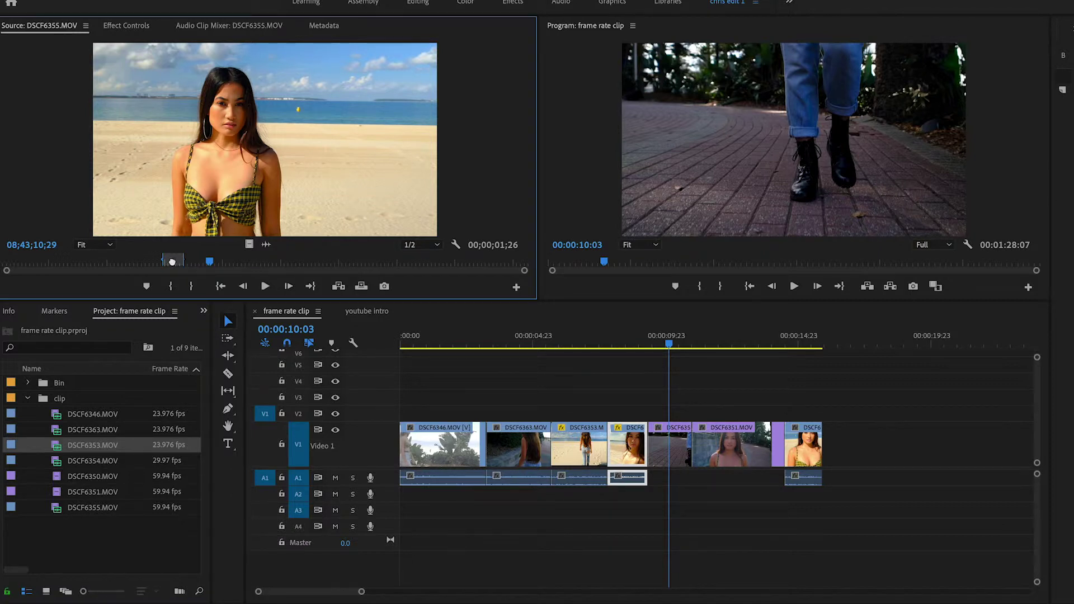
{"action": "left_click", "coordinate": [610, 343]}
{"action": "key", "text": "space"}
{"action": "key", "text": "space"}
{"action": "left_click", "coordinate": [552, 346]}
{"action": "key", "text": "space"}
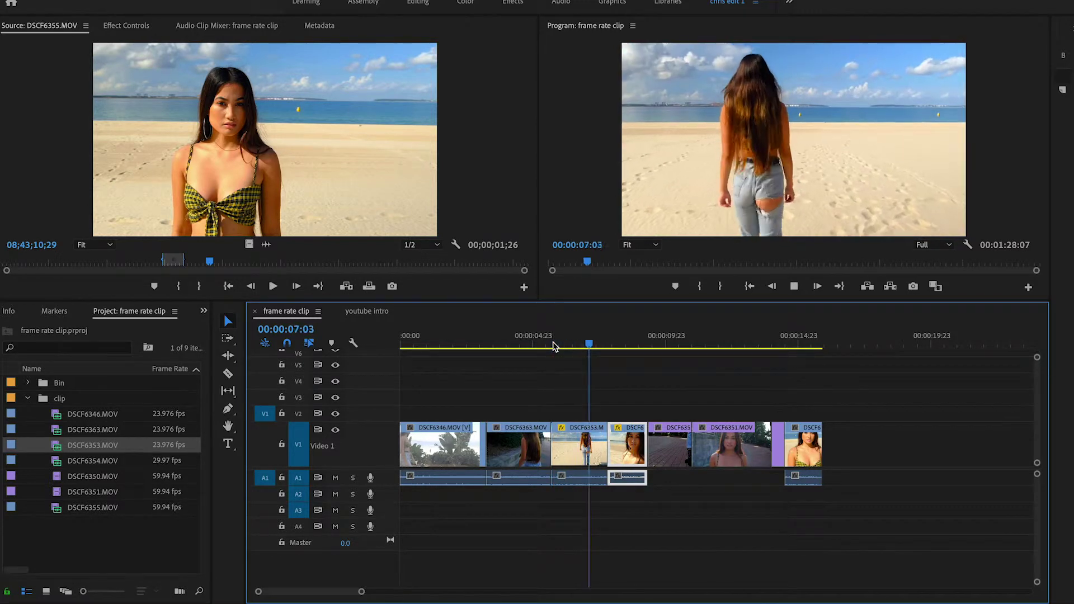
{"action": "key", "text": "space"}
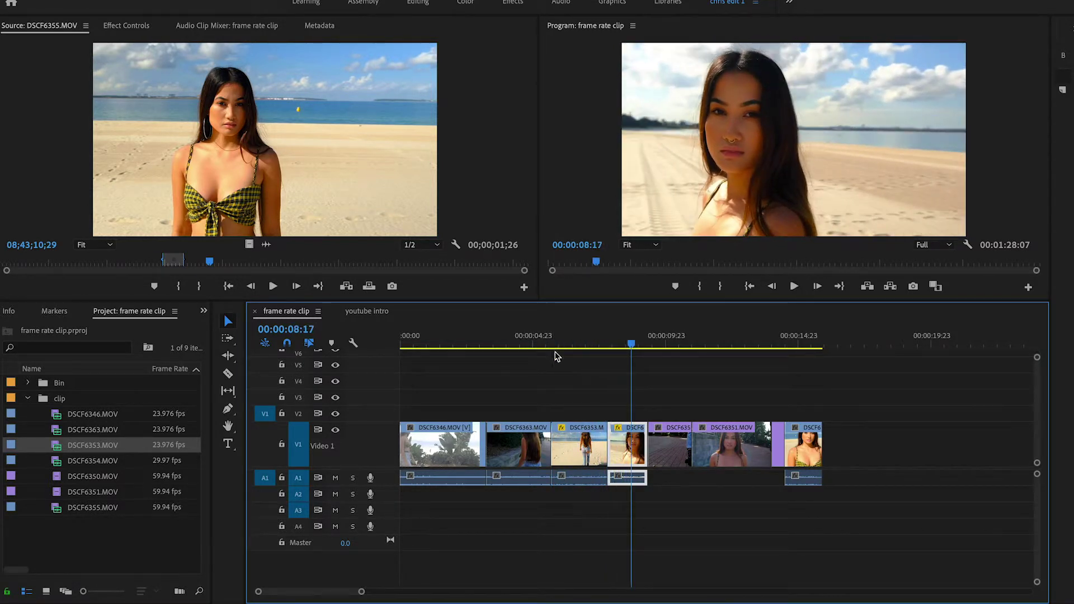
{"action": "left_click", "coordinate": [577, 439]}
{"action": "left_click_drag", "start_coordinate": [558, 447], "coordinate": [608, 447]}
{"action": "left_click", "coordinate": [566, 344]}
{"action": "key", "text": "space"}
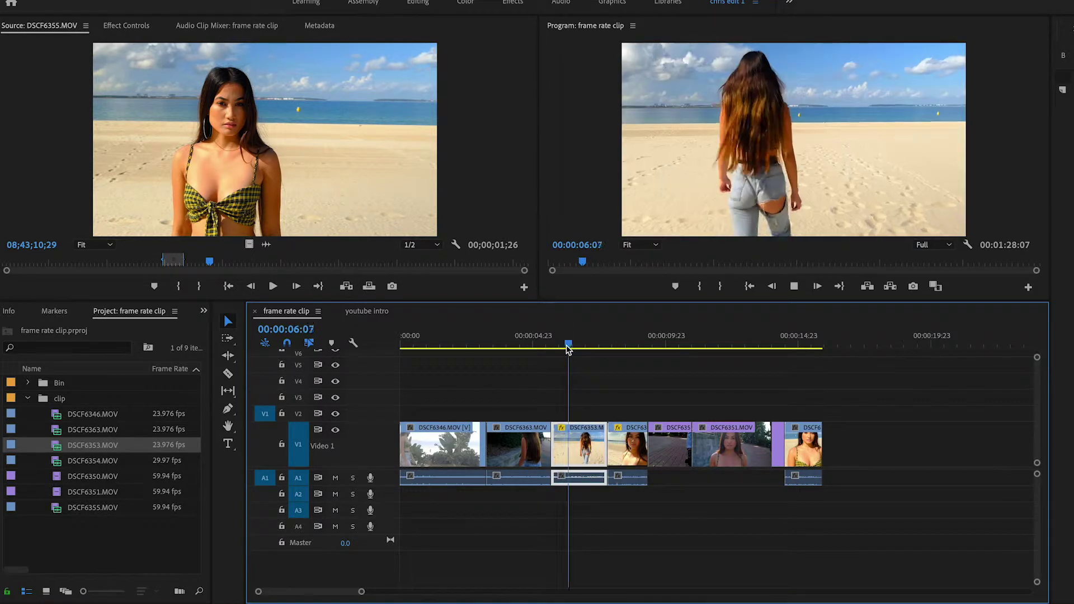
{"action": "key", "text": "space"}
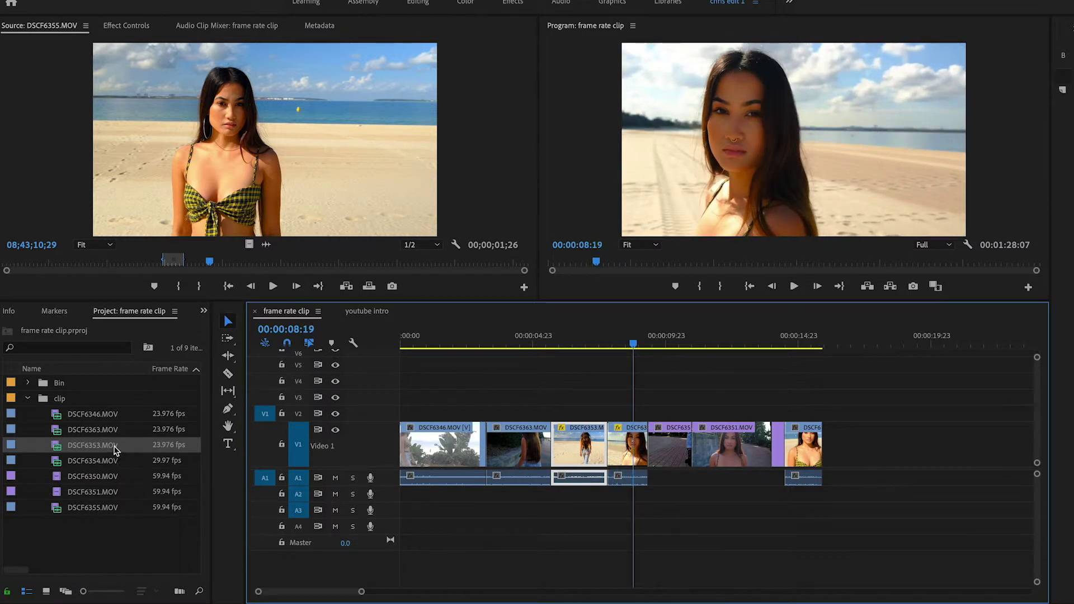
{"action": "left_click", "coordinate": [84, 465]}
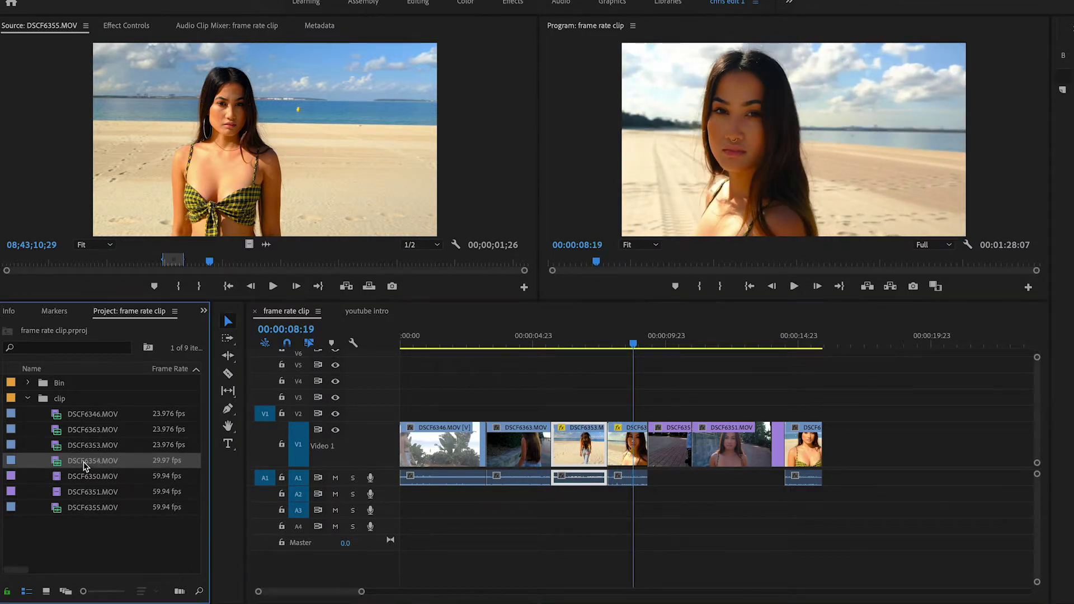
- Interpret DSCF6354.MOV footage at an assumed 23.976 fps instead of 29.97
{"action": "right_click", "coordinate": [85, 464]}
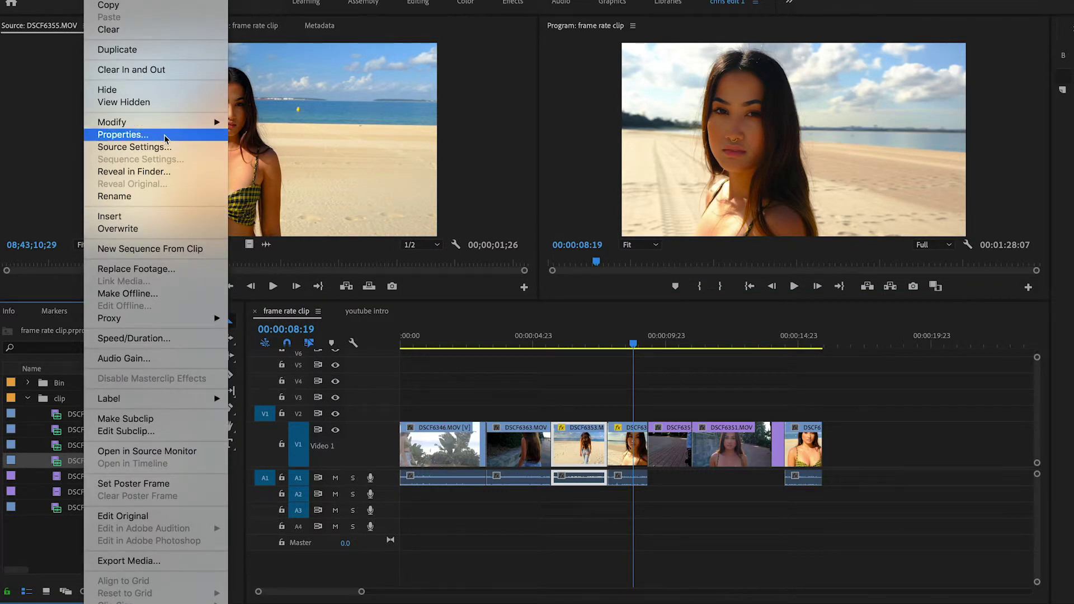
{"action": "mouse_move", "coordinate": [185, 121]}
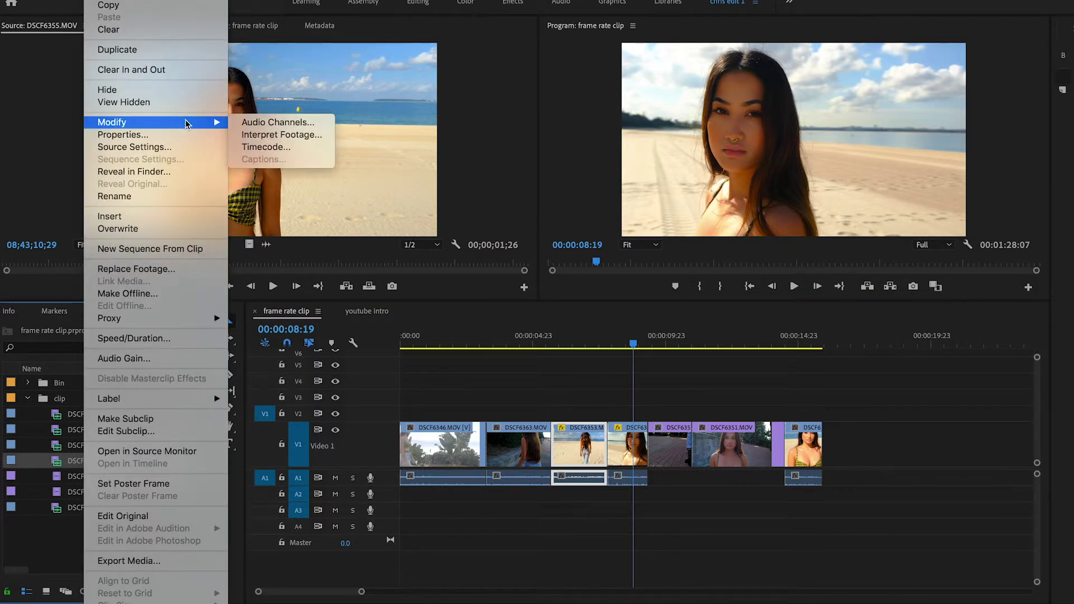
{"action": "left_click", "coordinate": [258, 136]}
{"action": "left_click", "coordinate": [449, 119]}
{"action": "type", "text": "23.9"}
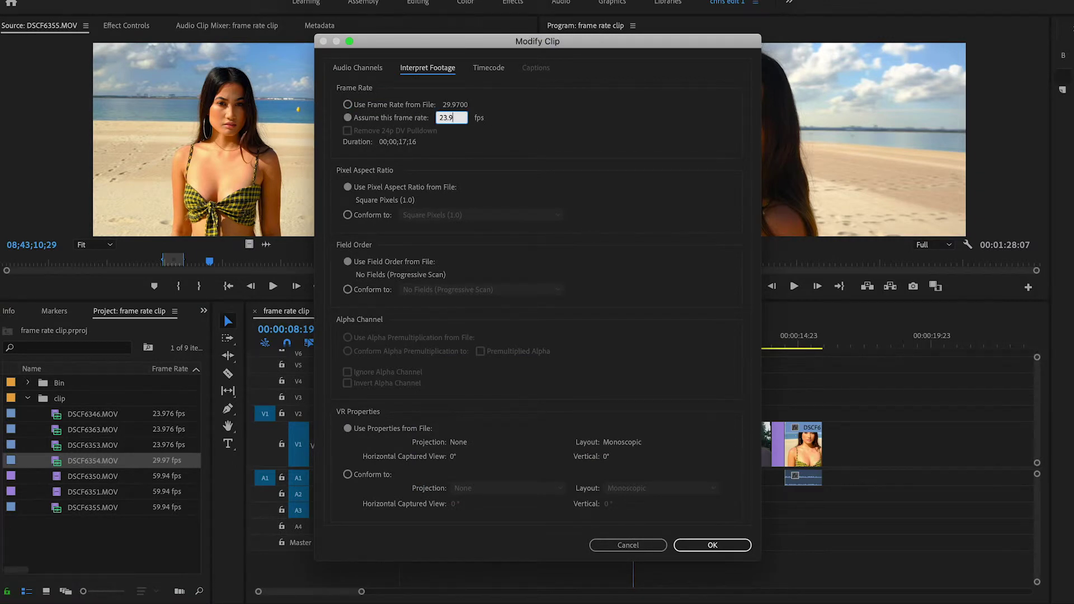
{"action": "key", "text": "XF86AudioMute"}
{"action": "type", "text": "3.976"}
{"action": "key", "text": "Return"}
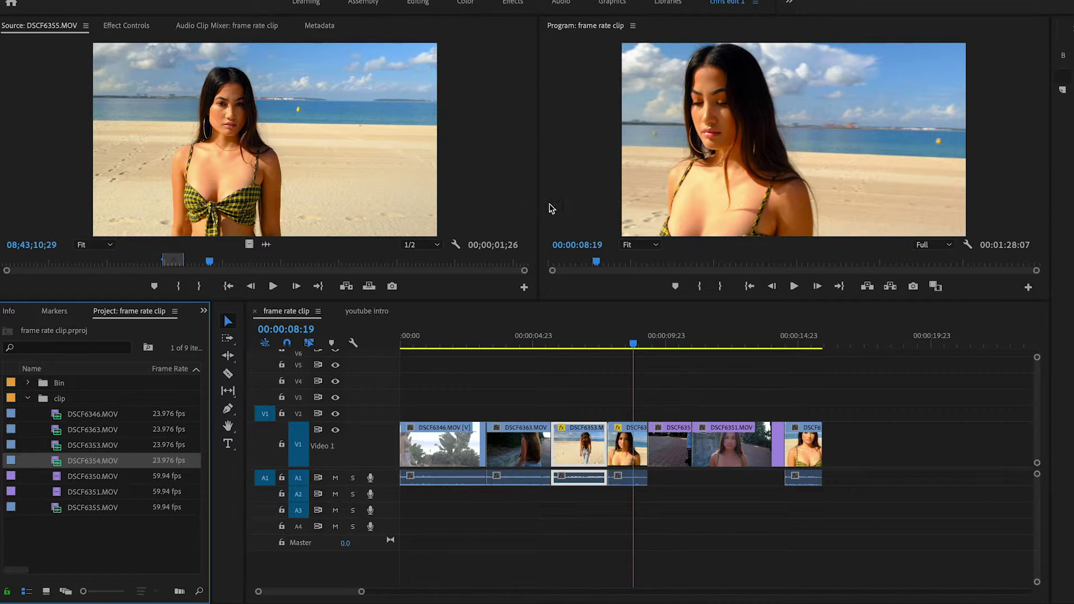
- Play the sequence around 8 seconds to check DSCF6354's slowdown
{"action": "left_click", "coordinate": [614, 341]}
{"action": "key", "text": "space"}
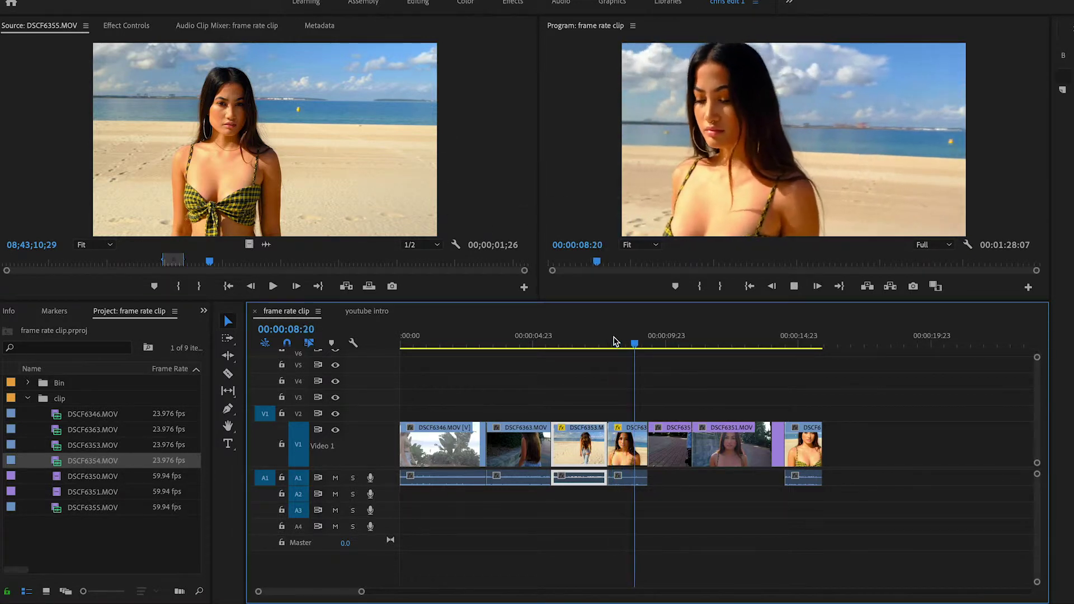
{"action": "left_click", "coordinate": [614, 341]}
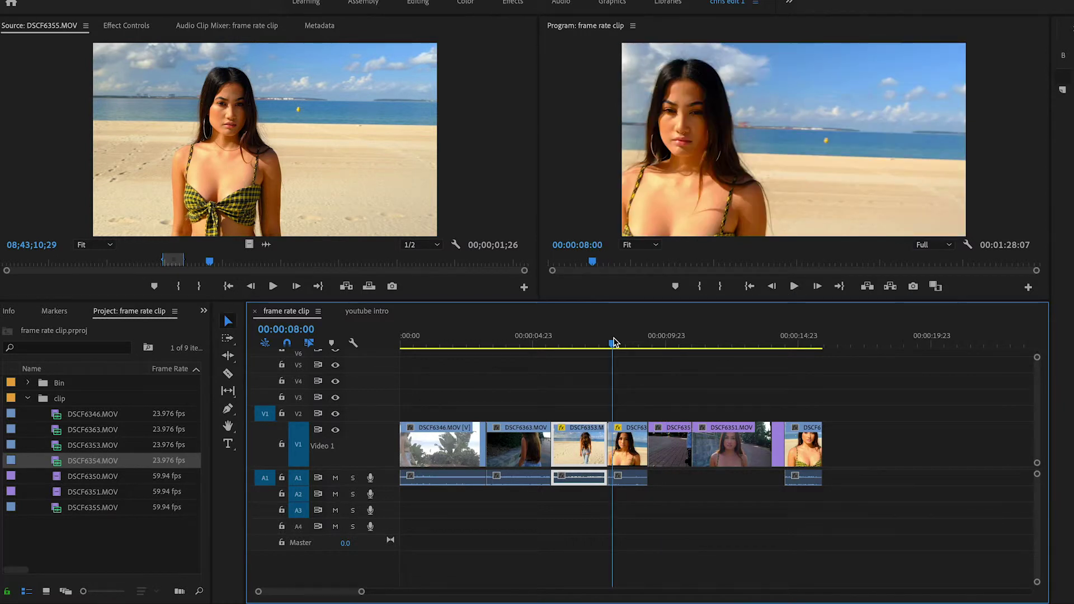
{"action": "left_click", "coordinate": [102, 477]}
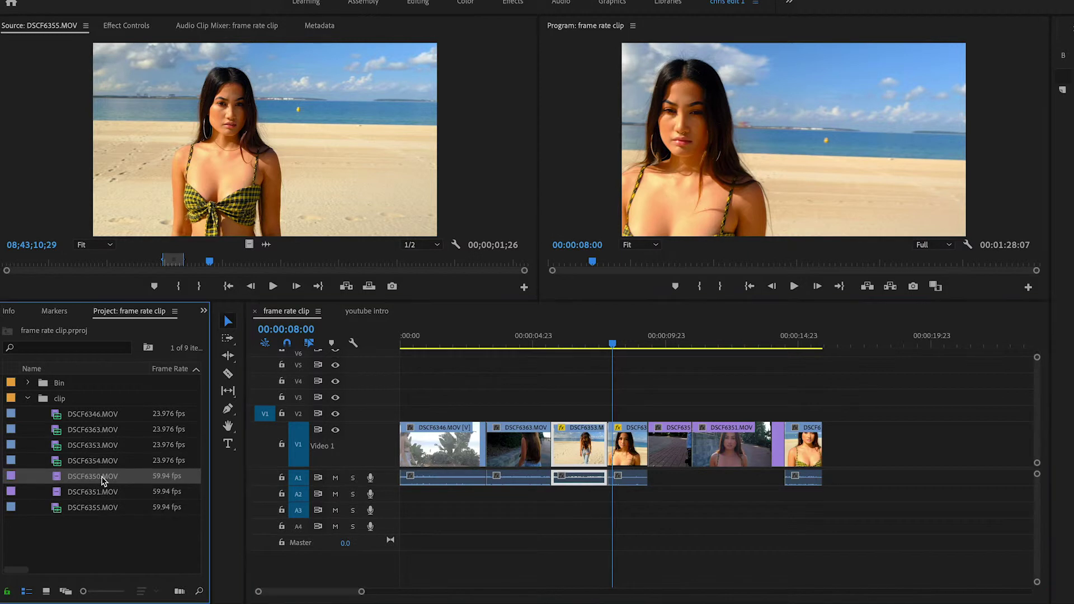
{"action": "right_click", "coordinate": [185, 478]}
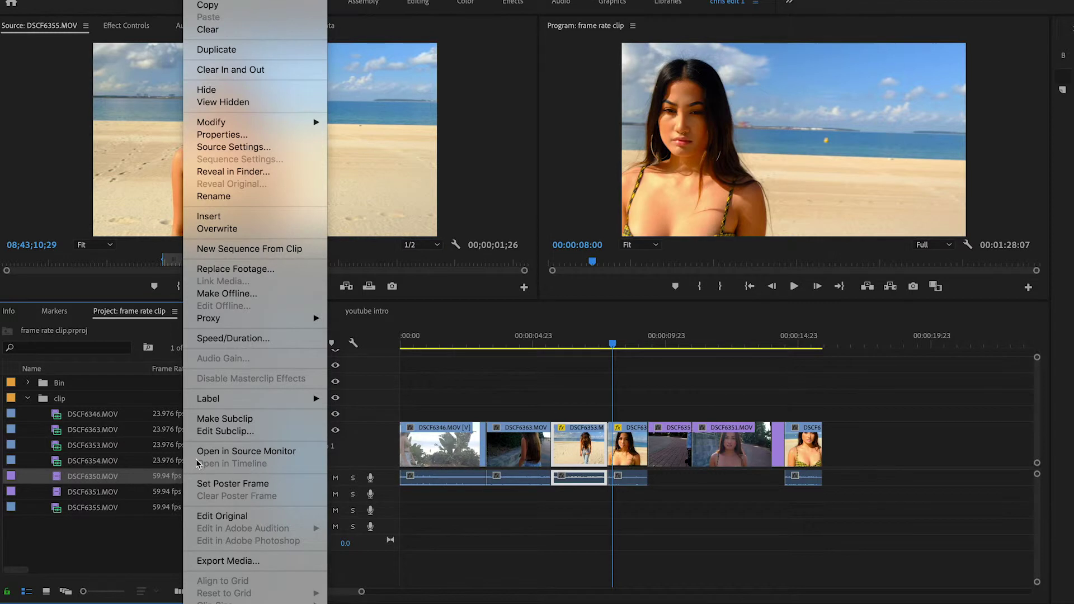
{"action": "left_click", "coordinate": [479, 508]}
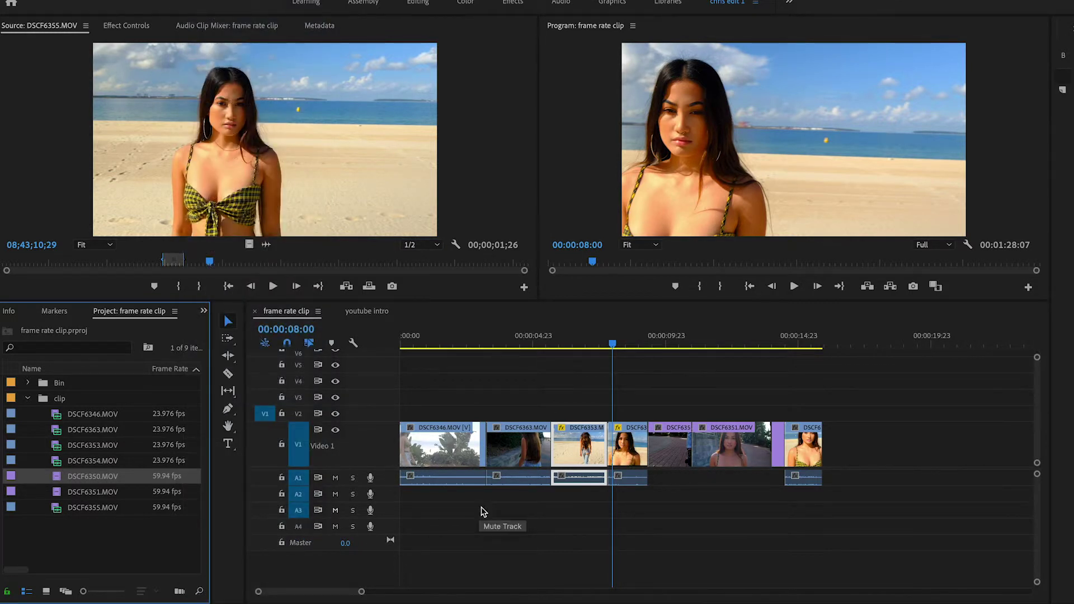
{"action": "left_click", "coordinate": [73, 492]}
{"action": "left_click", "coordinate": [501, 400]}
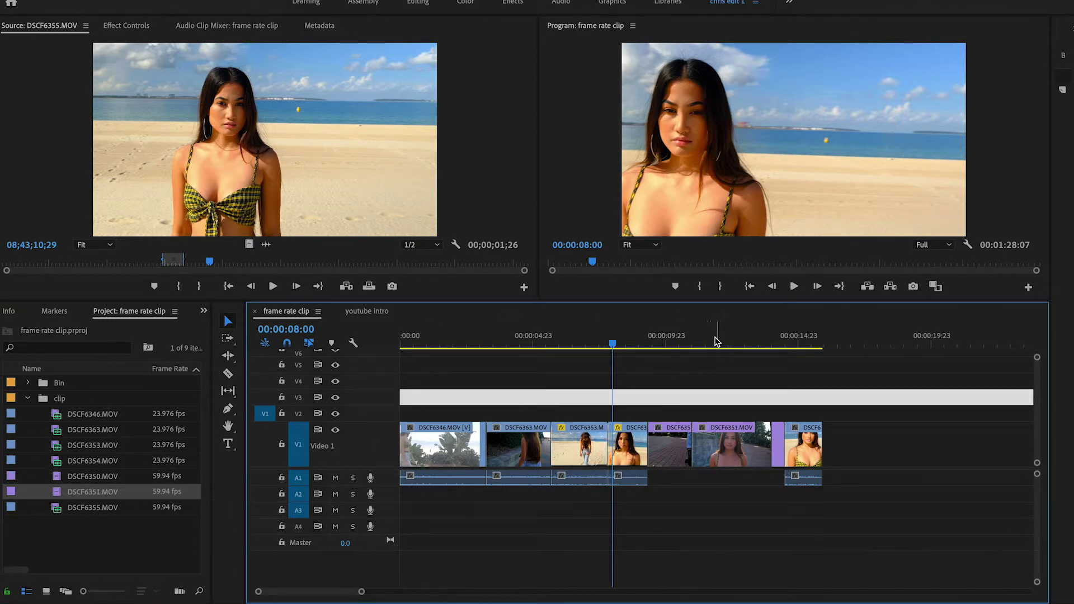
{"action": "left_click", "coordinate": [701, 339]}
{"action": "key", "text": "space"}
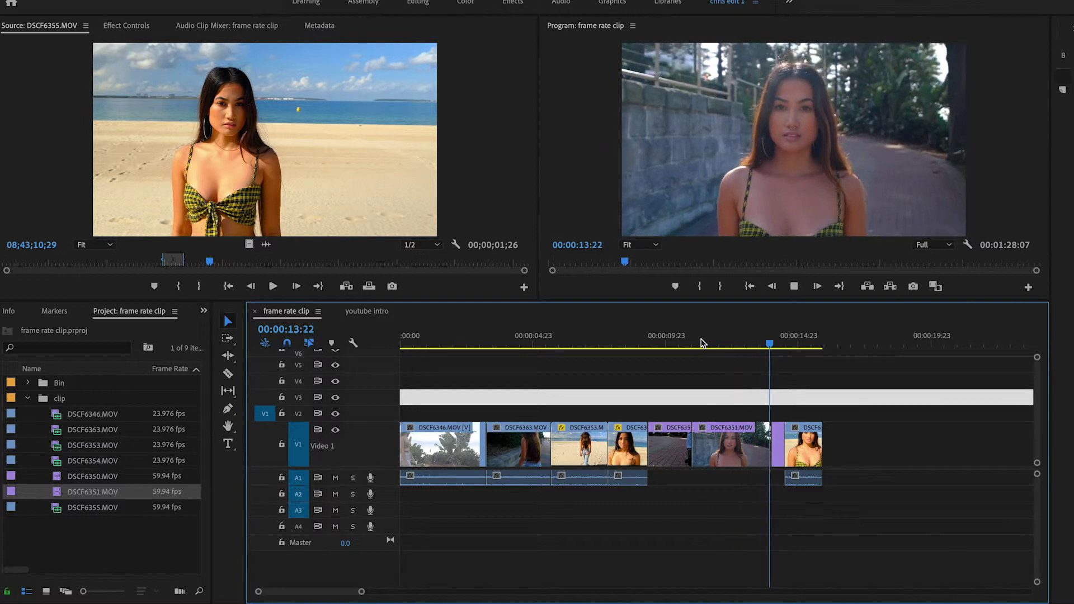
{"action": "key", "text": "space"}
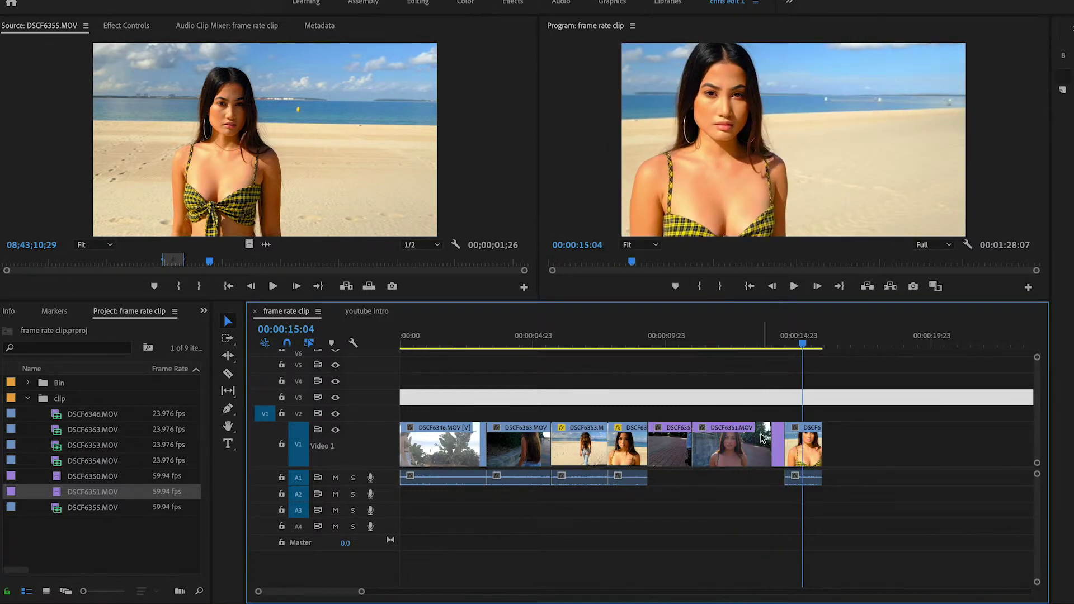
{"action": "left_click", "coordinate": [749, 457]}
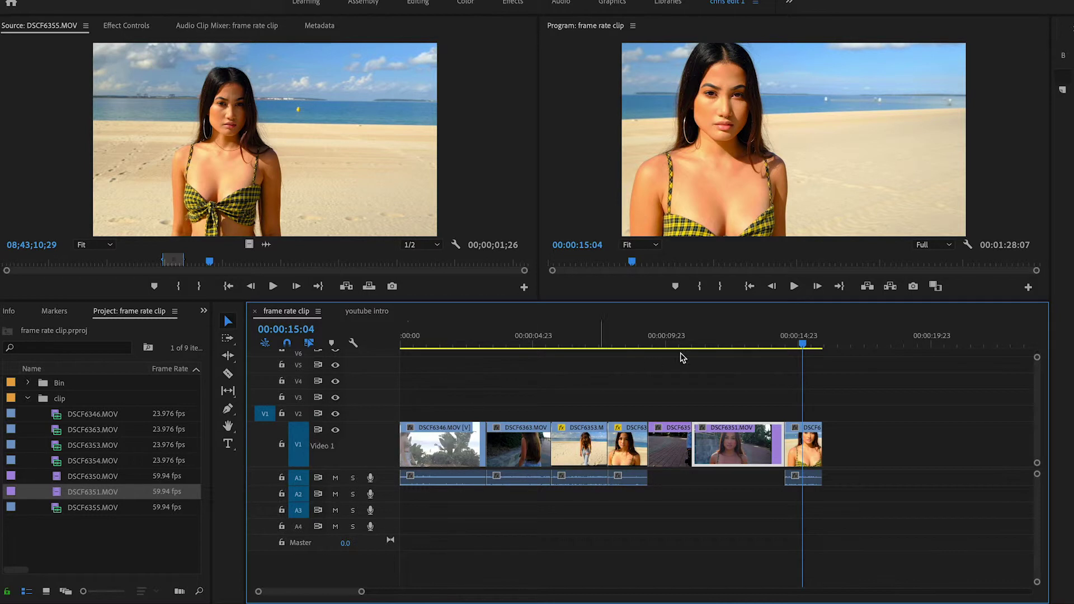
{"action": "left_click", "coordinate": [695, 340]}
{"action": "key", "text": "space"}
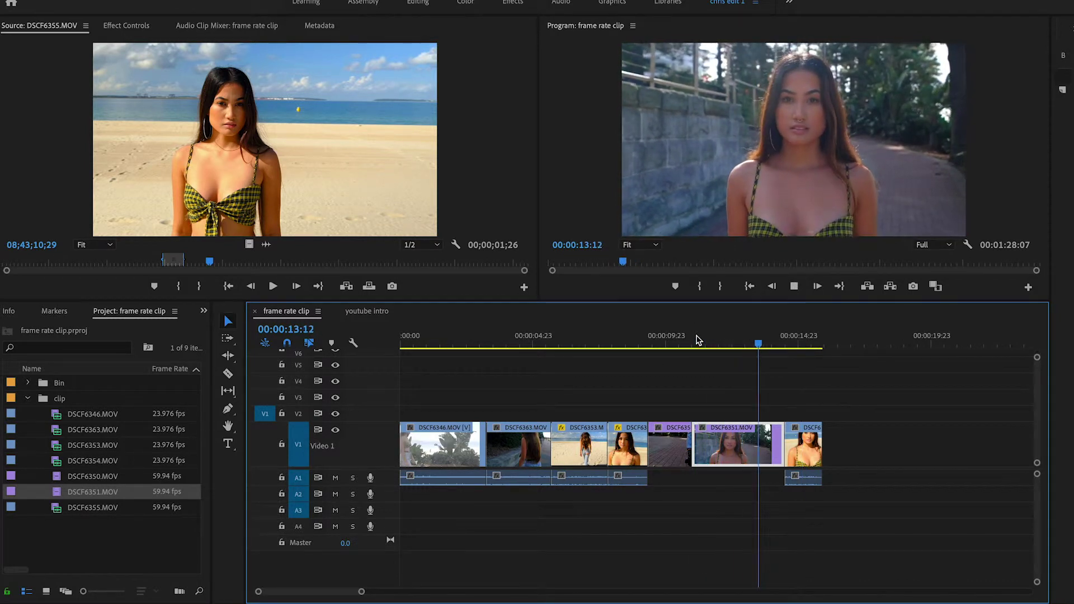
{"action": "key", "text": "space"}
- Interpret DSCF6351.MOV at 23.976 fps, then play its slowed clip from about 11 seconds
{"action": "right_click", "coordinate": [89, 491]}
{"action": "mouse_move", "coordinate": [161, 126]}
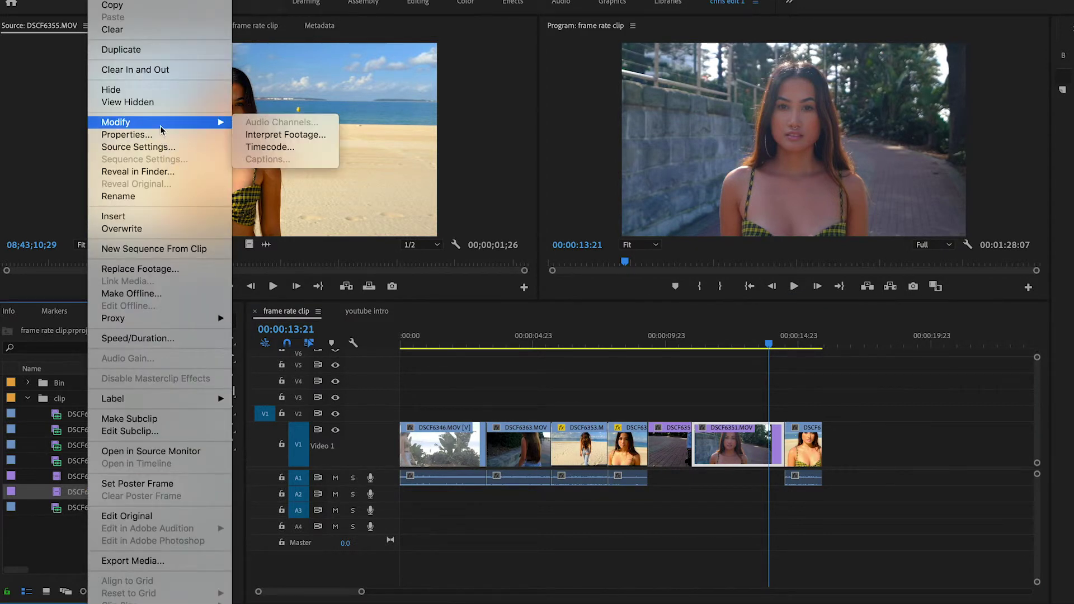
{"action": "left_click", "coordinate": [290, 132]}
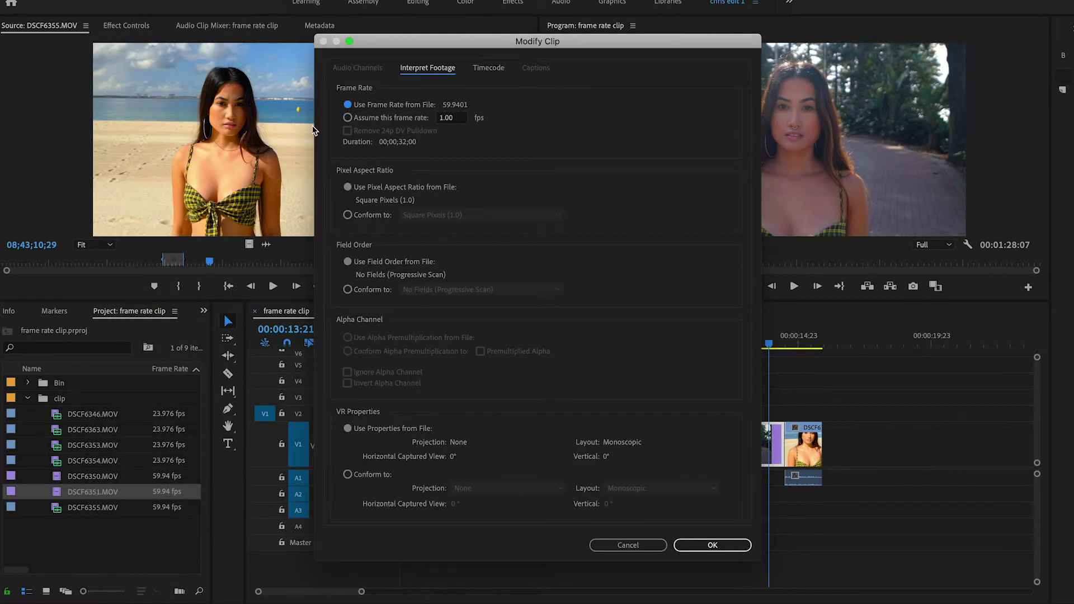
{"action": "left_click", "coordinate": [449, 118]}
{"action": "type", "text": "23."}
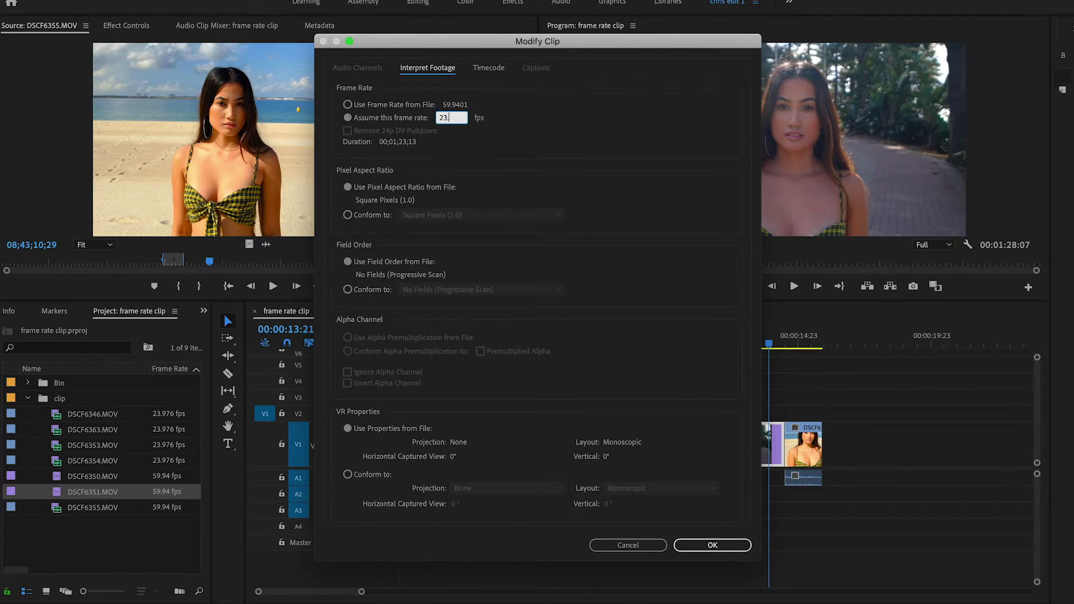
{"action": "key", "text": "XF86AudioLowerVolume"}
{"action": "key", "text": "XF86AudioLowerVolume"}
{"action": "key", "text": "XF86AudioLowerVolume"}
{"action": "key", "text": "XF86AudioLowerVolume"}
{"action": "key", "text": "Return"}
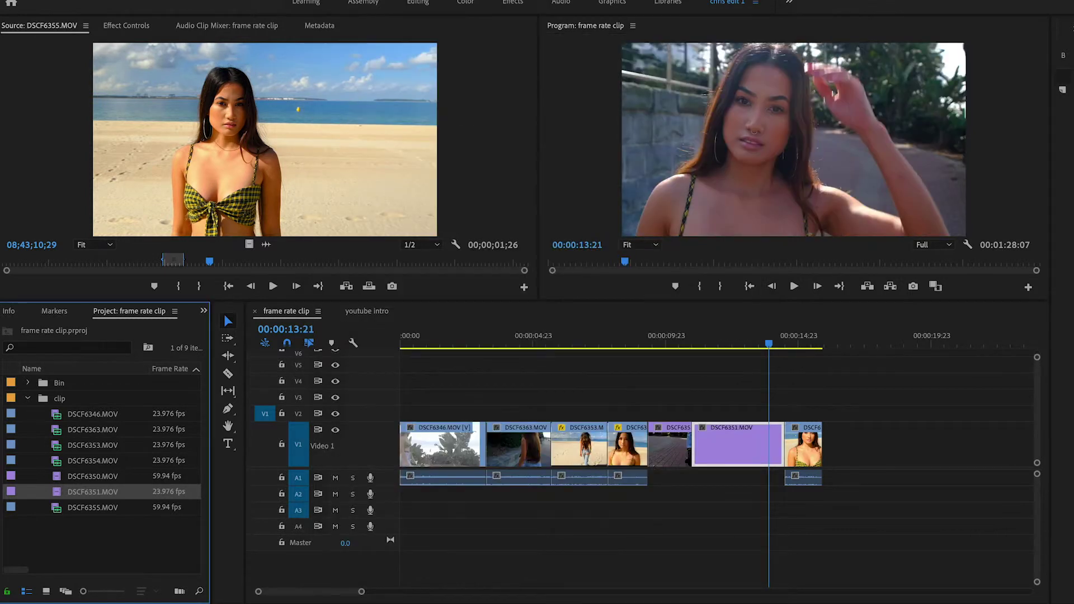
{"action": "left_click", "coordinate": [698, 342]}
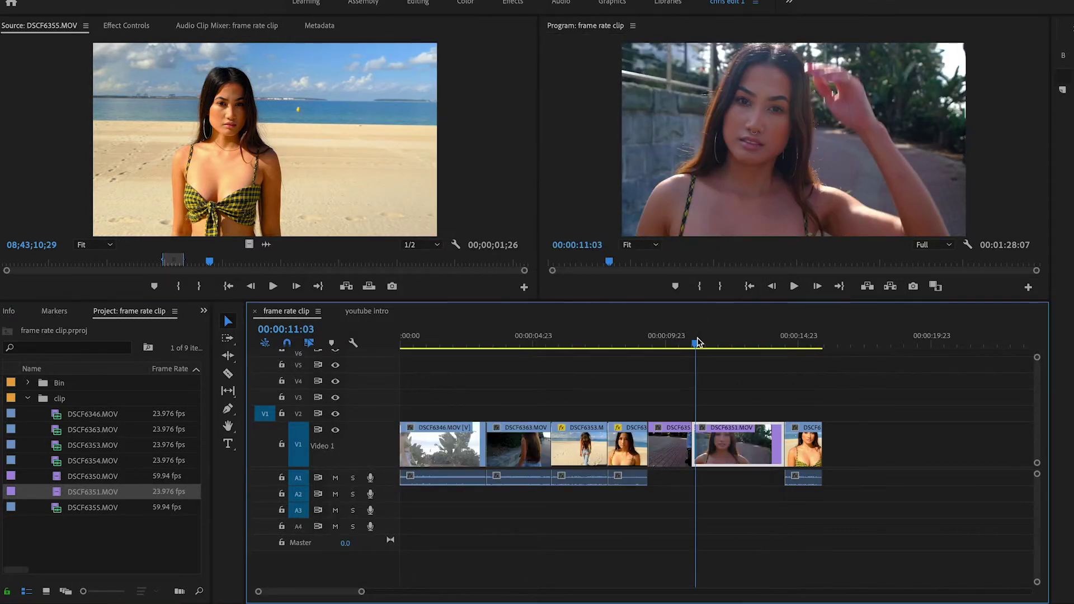
{"action": "key", "text": "space"}
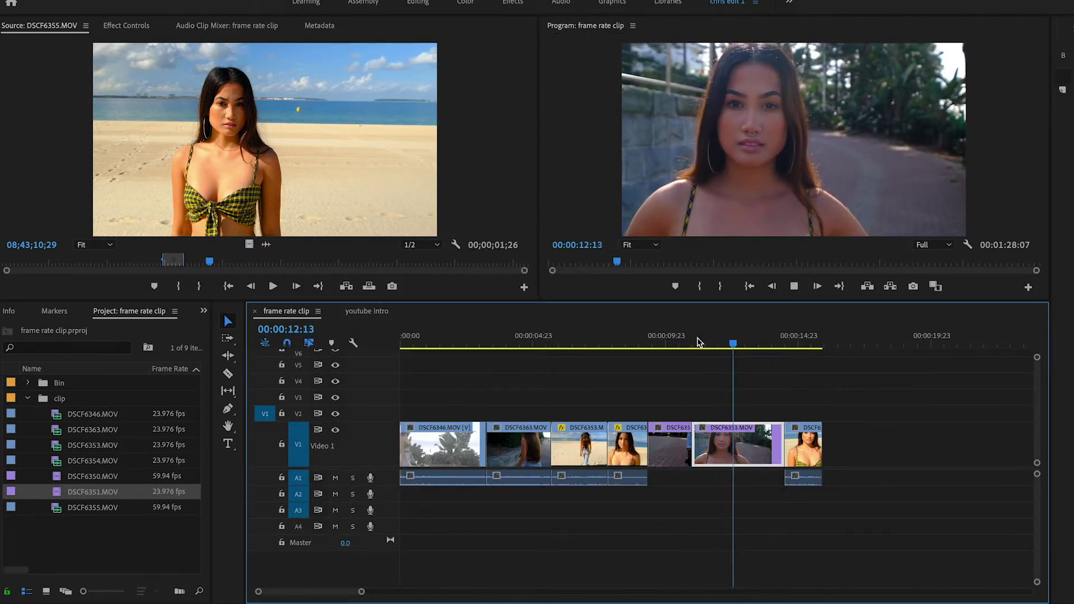